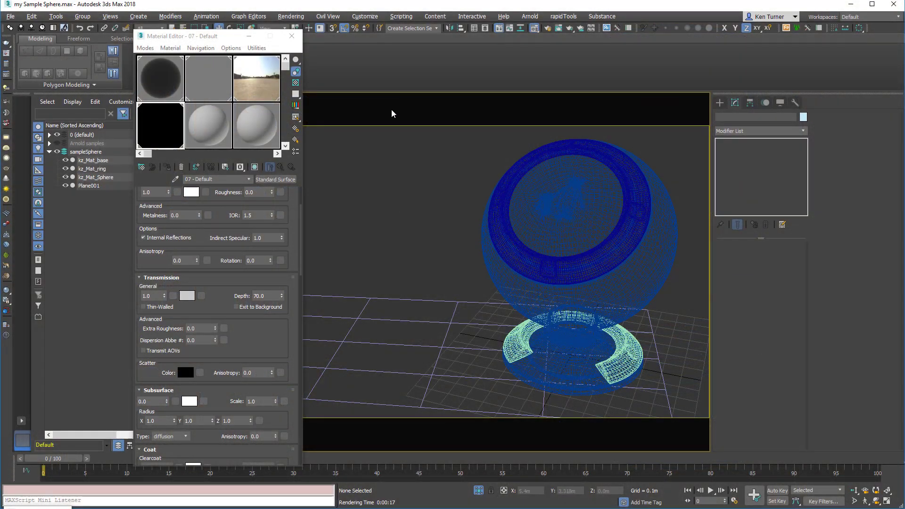
Step: Review the zhengyang_gate_2k.hdr environment map and its 8.0 EV Physical Camera exposure settings
left_click(264, 89)
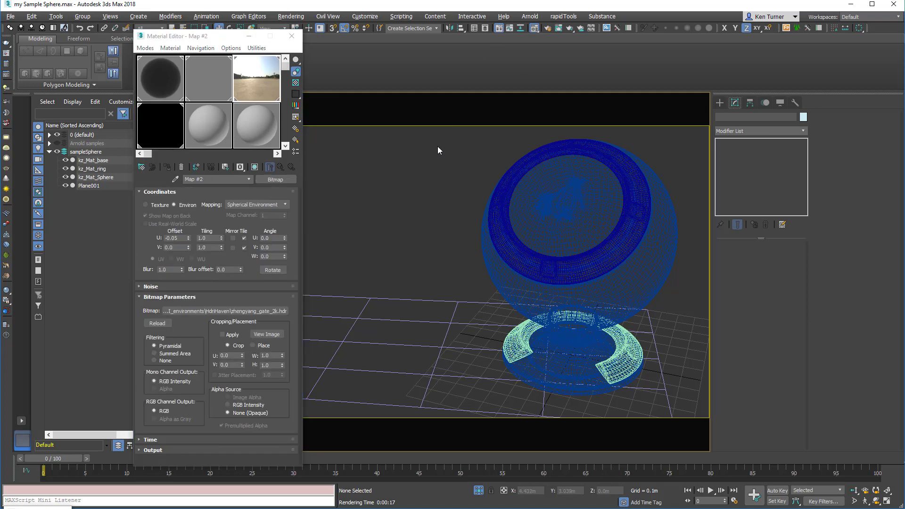
key("8")
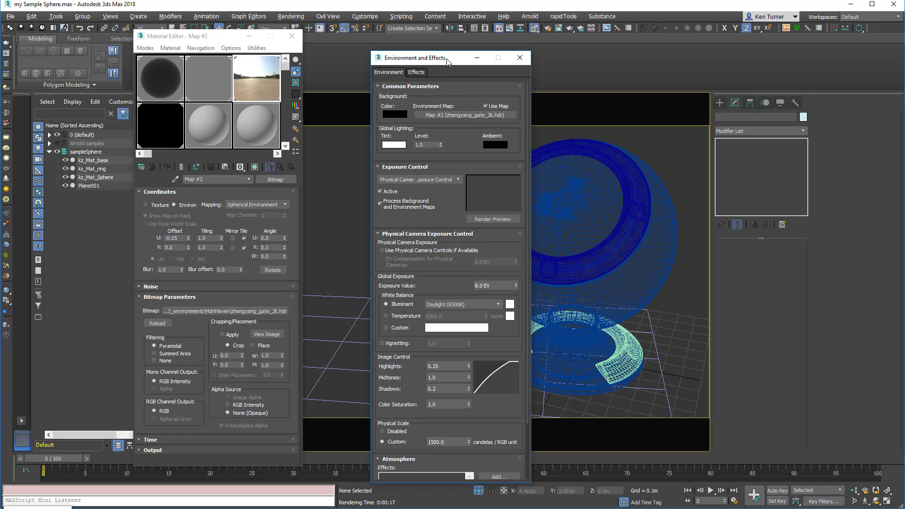
left_click_drag(448, 61, 461, 53)
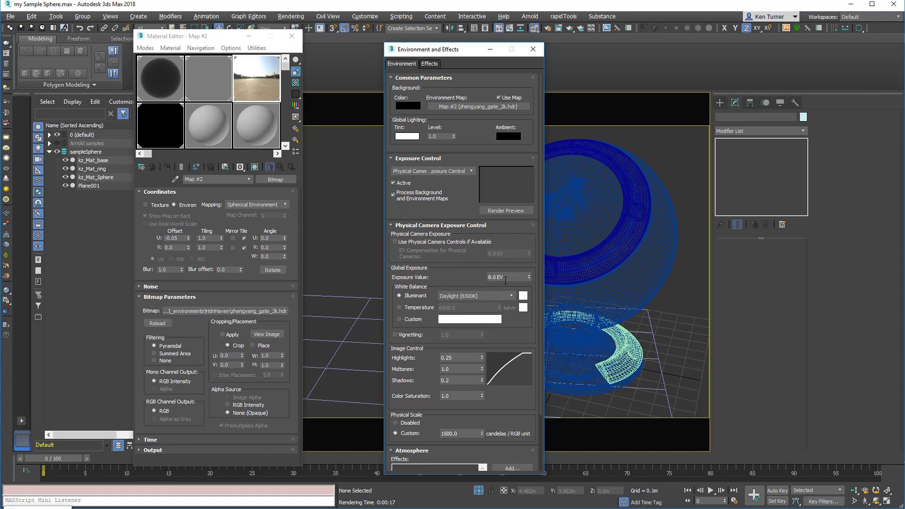
Step: Inspect Plane001's Default Matte and its Shadow Matte map, then display the Glass material
left_click(533, 49)
left_click(220, 117)
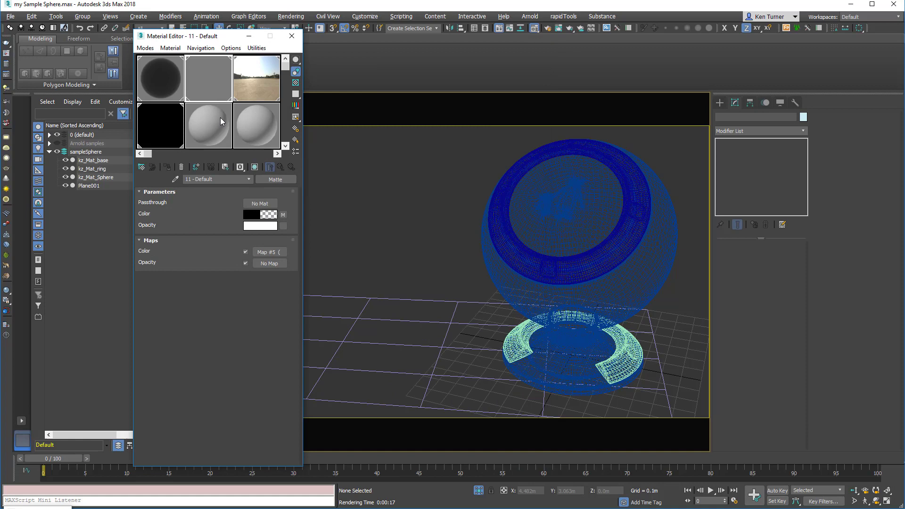
left_click(445, 325)
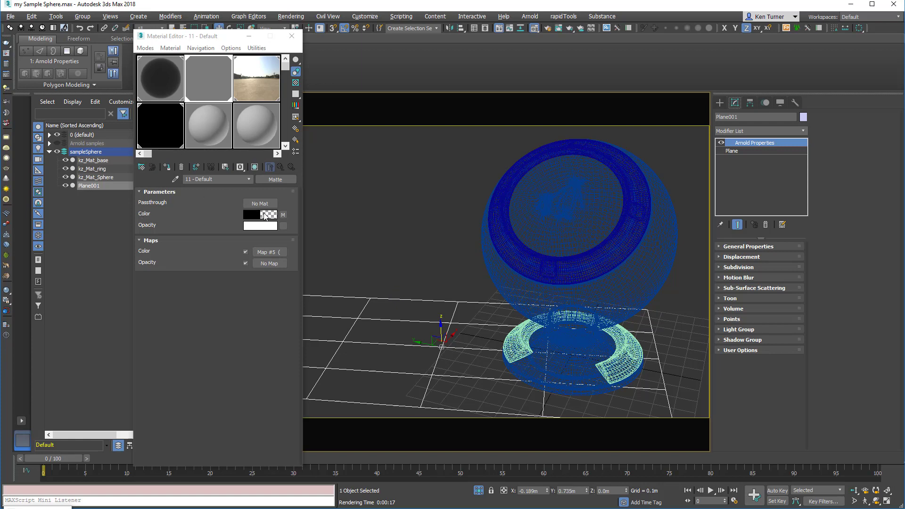
left_click(282, 215)
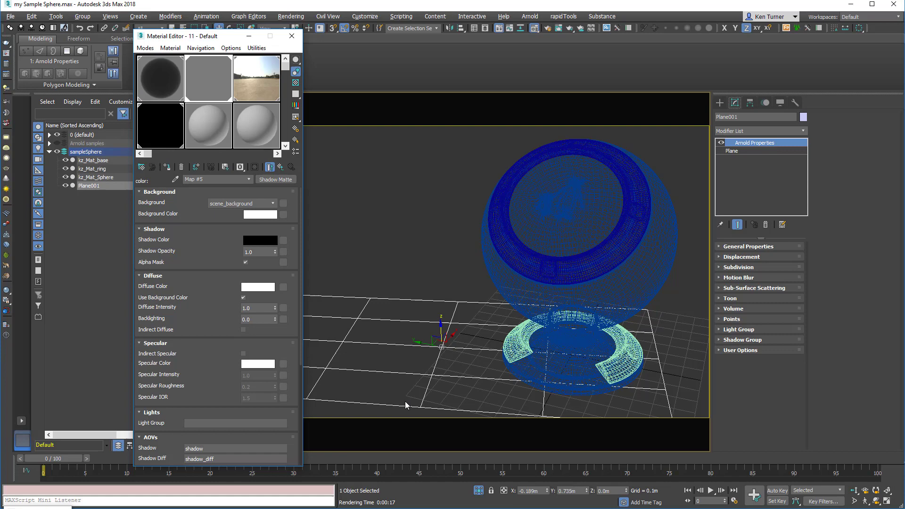
left_click(164, 80)
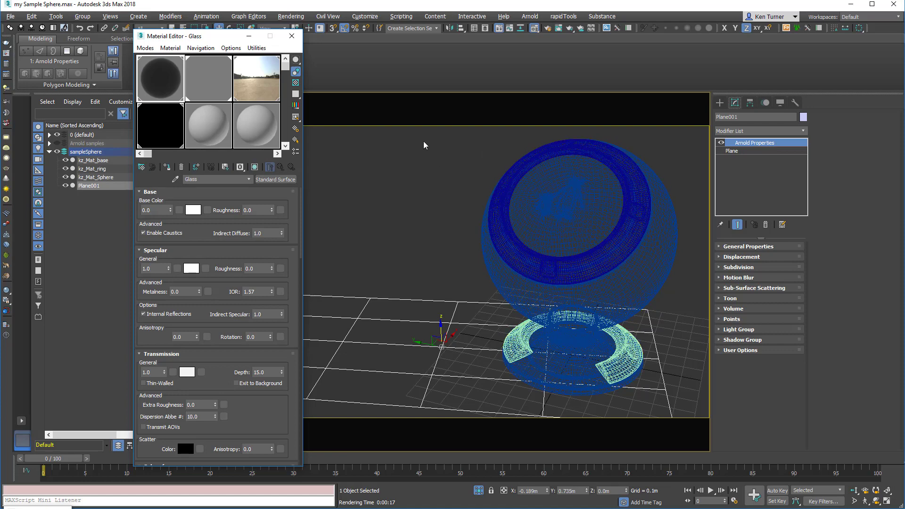
Step: Change the 08 - Default material into an Arnold Standard Surface
left_click(363, 198)
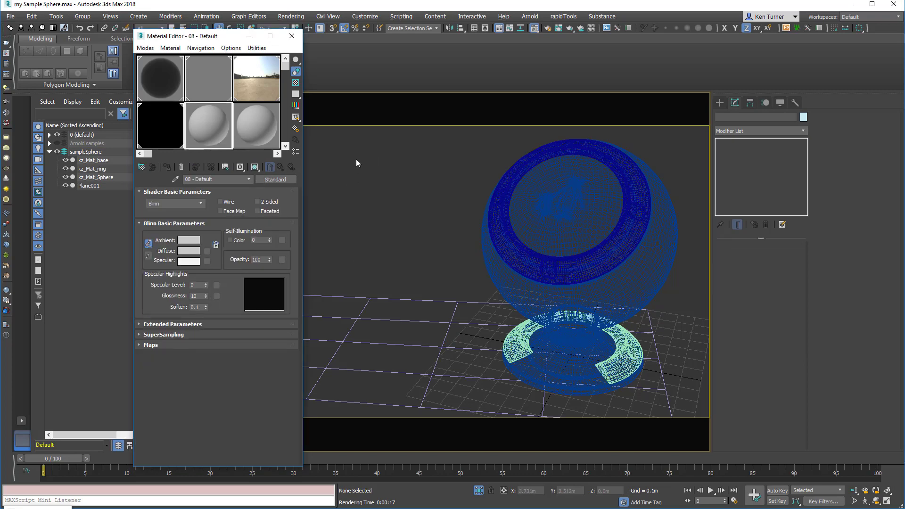
left_click(275, 179)
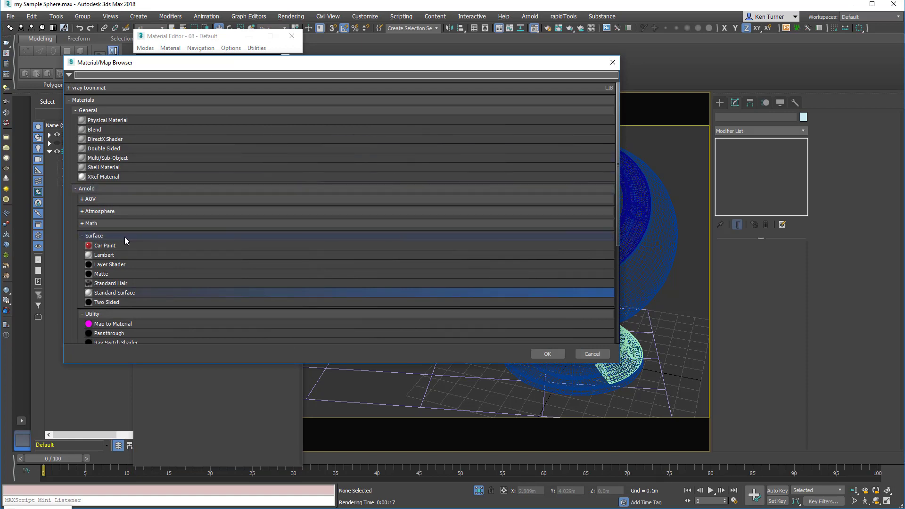
left_click(532, 353)
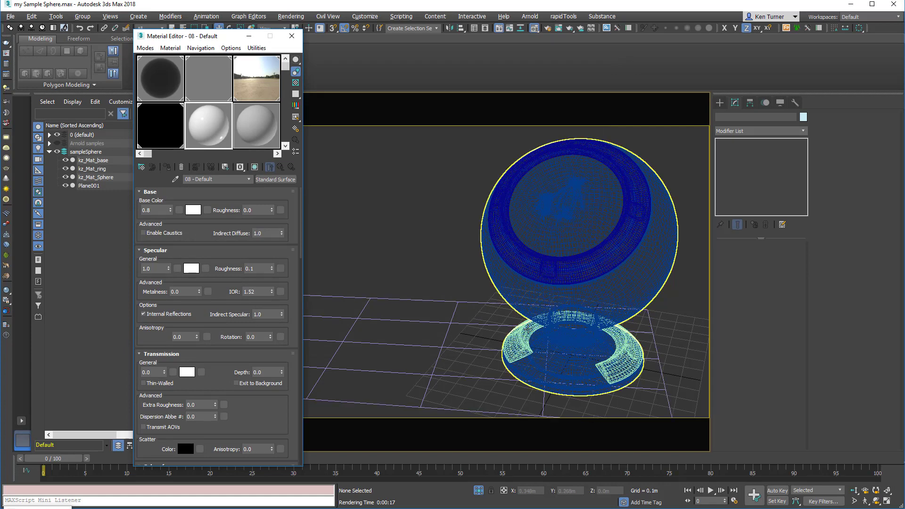
Step: Assign 08 - Default to kz_Mat_base, kz_Mat_Sphere and kz_Mat_ring together
left_click(520, 338)
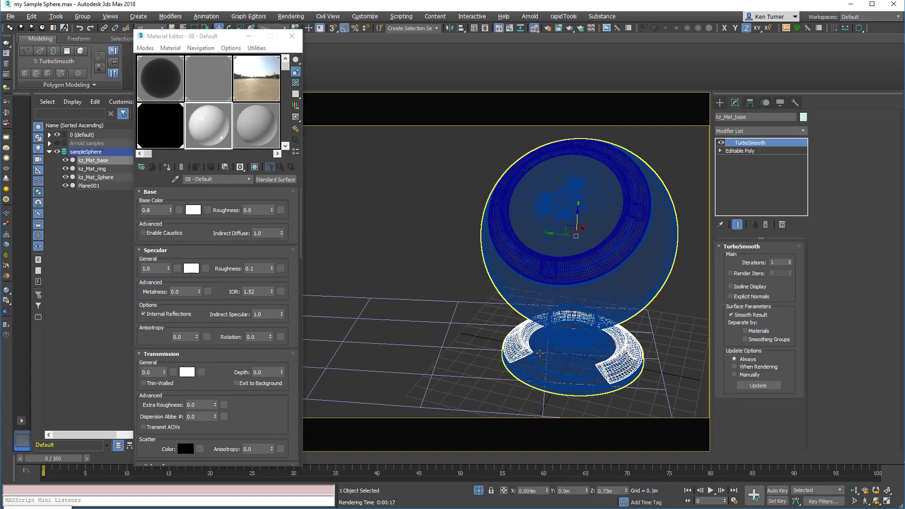
left_click(520, 241, "ctrl")
left_click(500, 241, "ctrl")
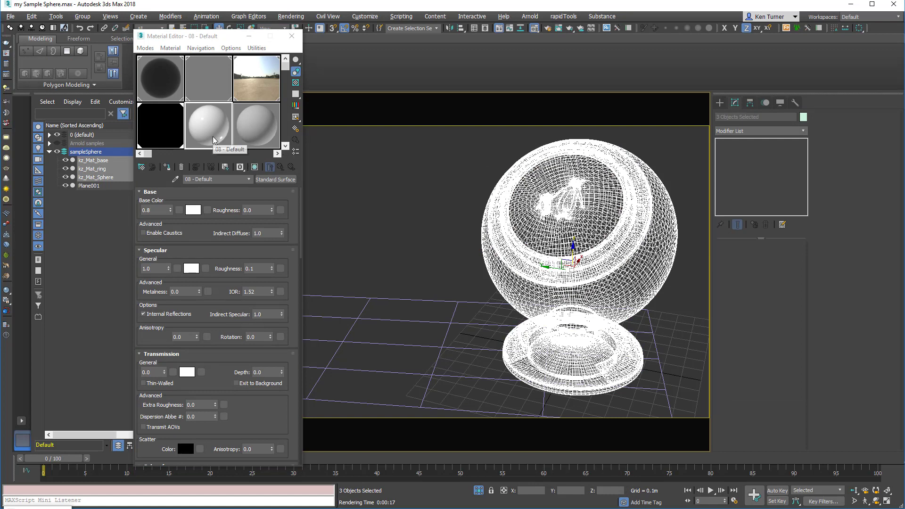
left_click_drag(213, 134, 558, 161)
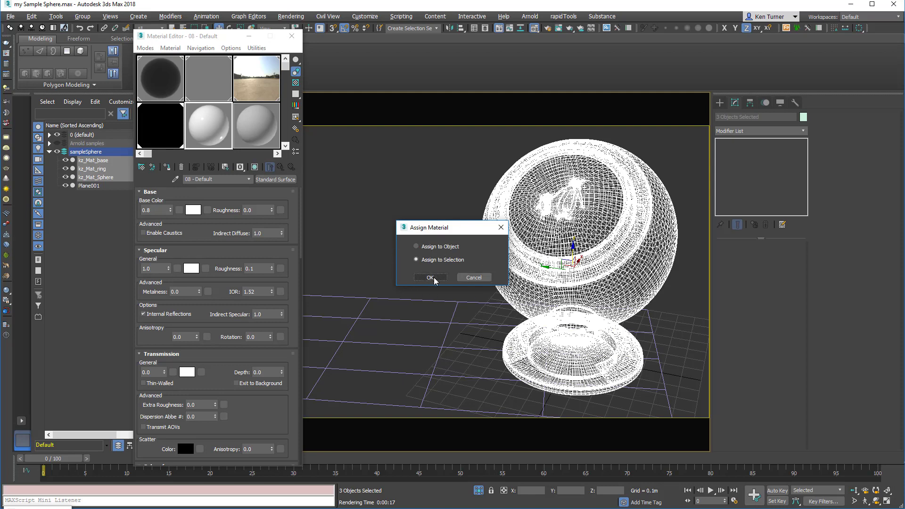
left_click(429, 278)
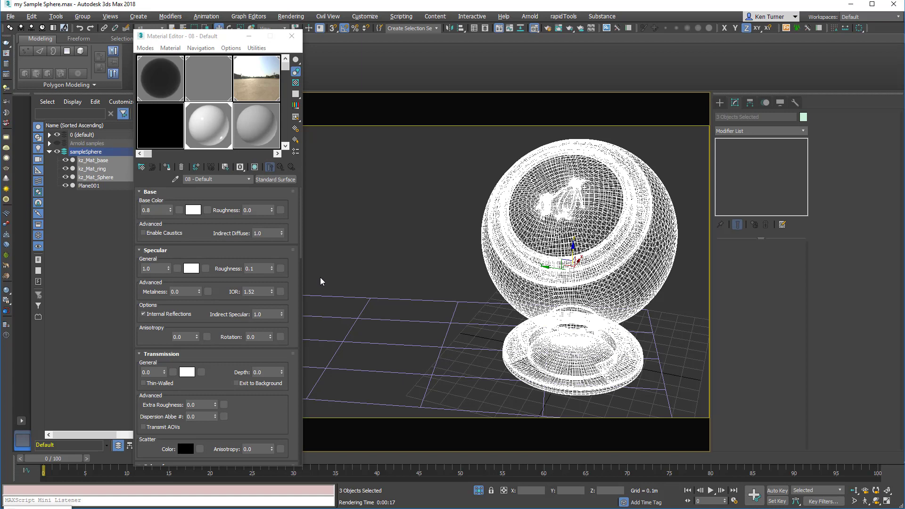
Step: Start an ActiveShade render of the scene, restarting it from Render Setup's Common tab
left_click(570, 31)
left_click(570, 60)
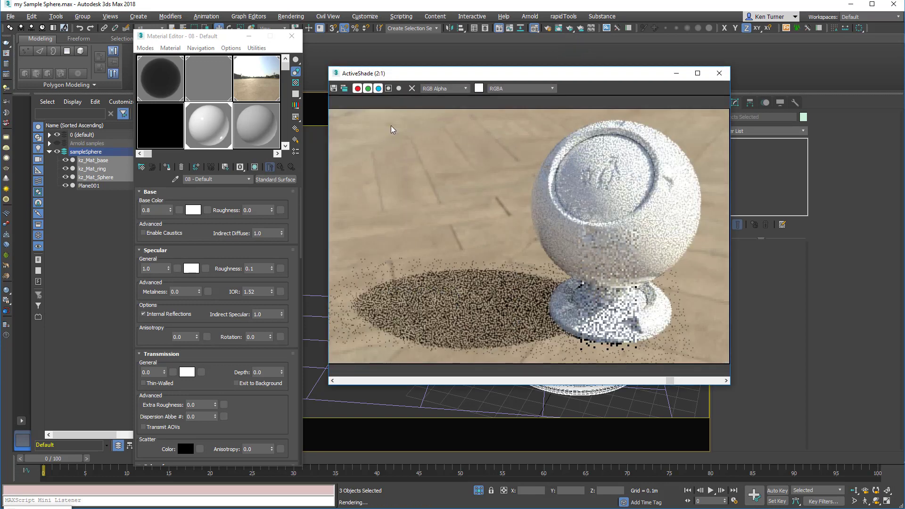
left_click(718, 74)
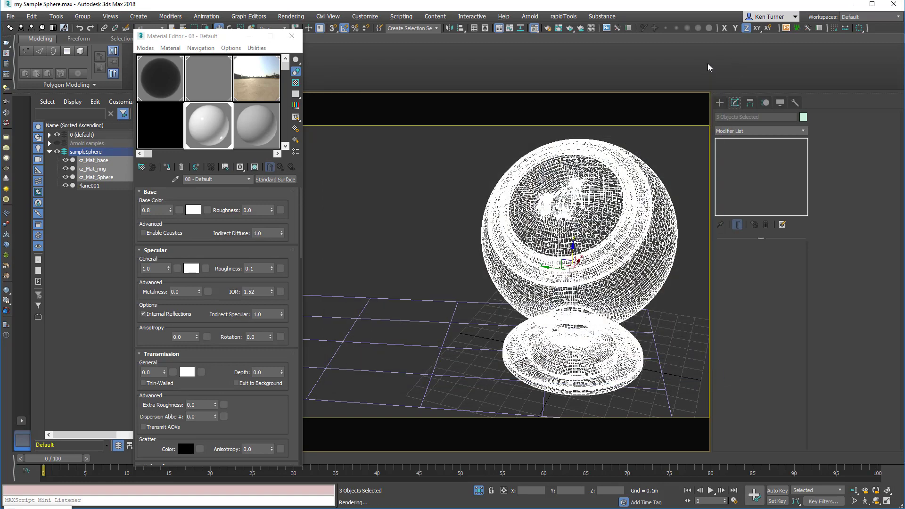
left_click(548, 29)
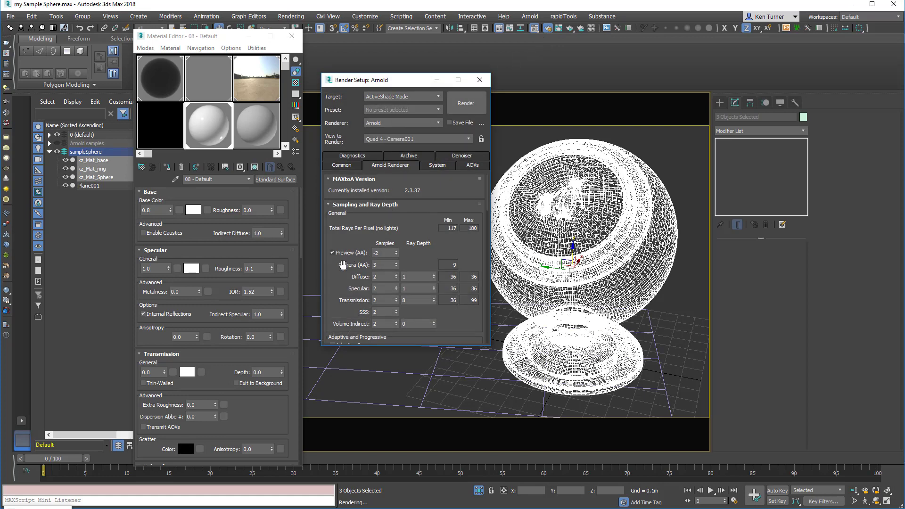
left_click(341, 164)
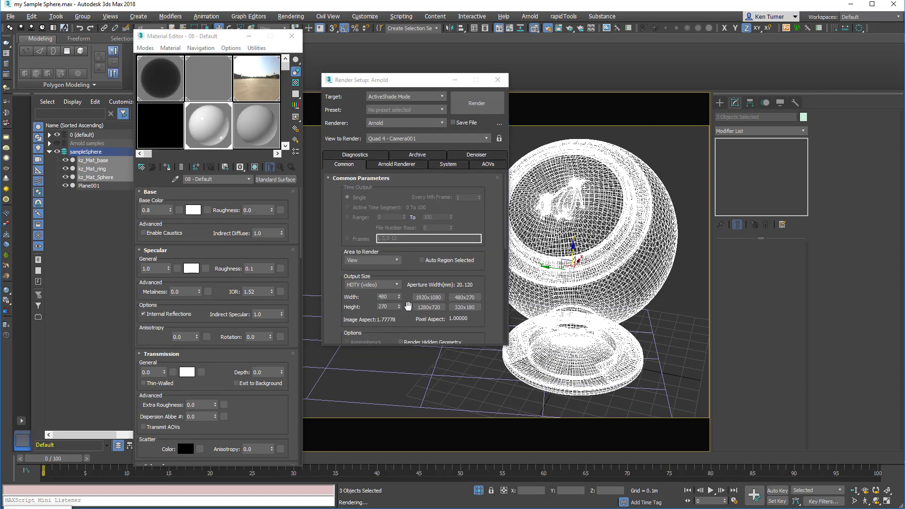
left_click(478, 107)
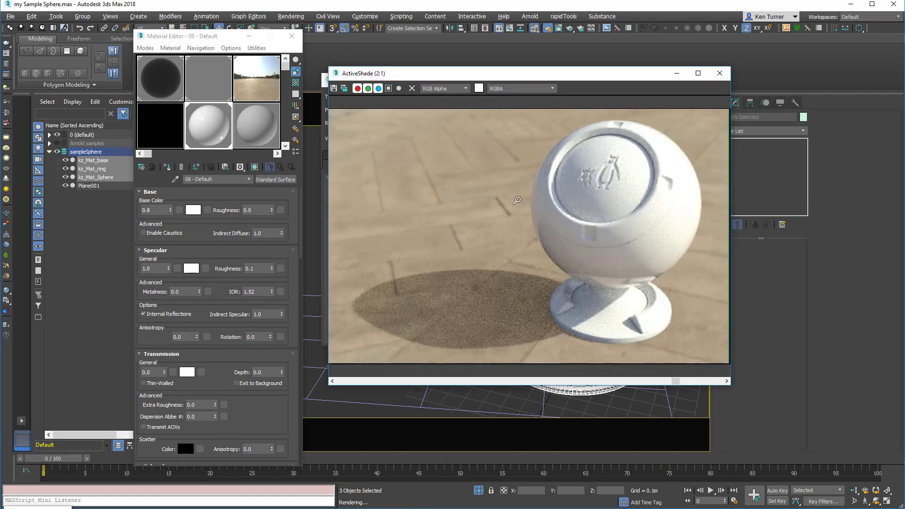
Step: Zoom the ActiveShade render in to 16:1 and back out to view the whole sphere
left_click(517, 201, "ctrl")
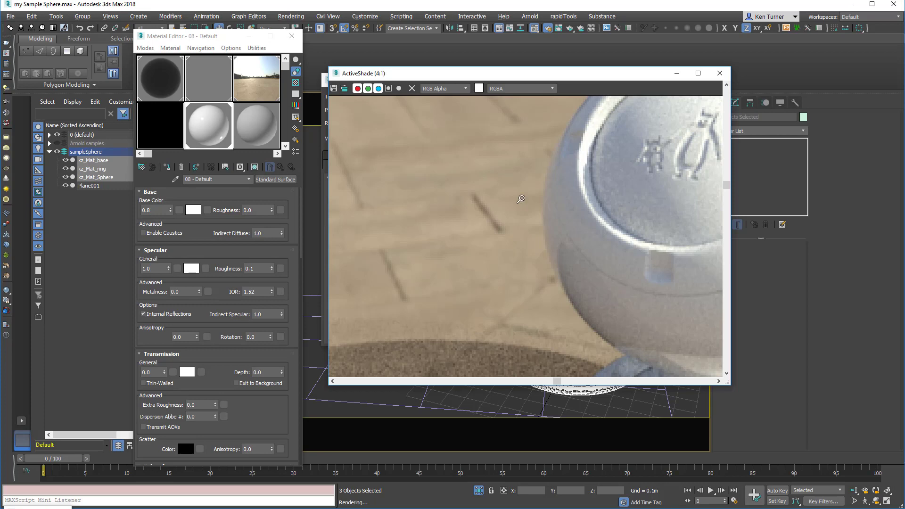
left_click(520, 198, "ctrl")
left_click(520, 199, "ctrl")
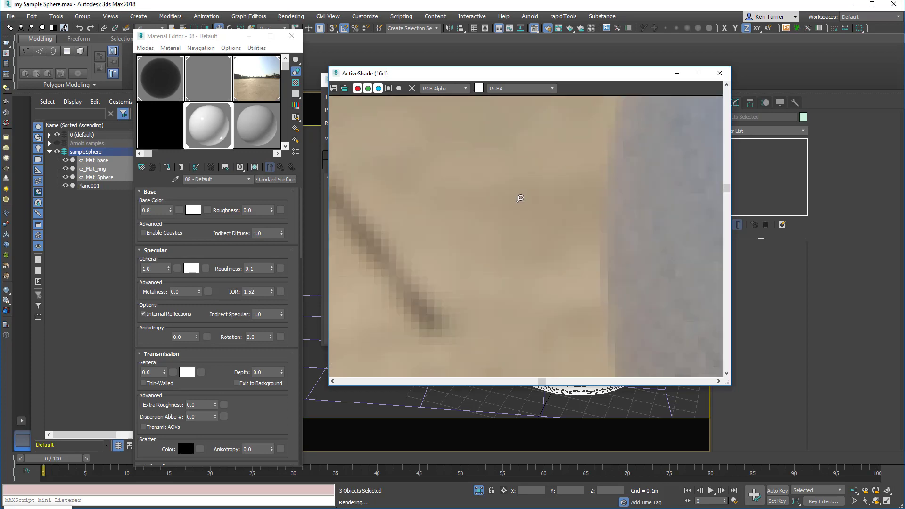
right_click(520, 199, "ctrl")
right_click(519, 197, "ctrl")
right_click(519, 198, "ctrl")
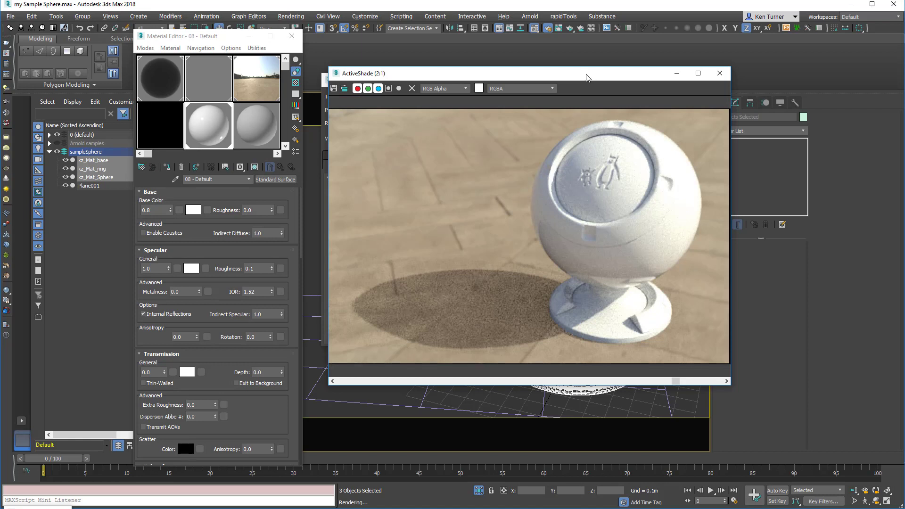
left_click_drag(586, 77, 572, 77)
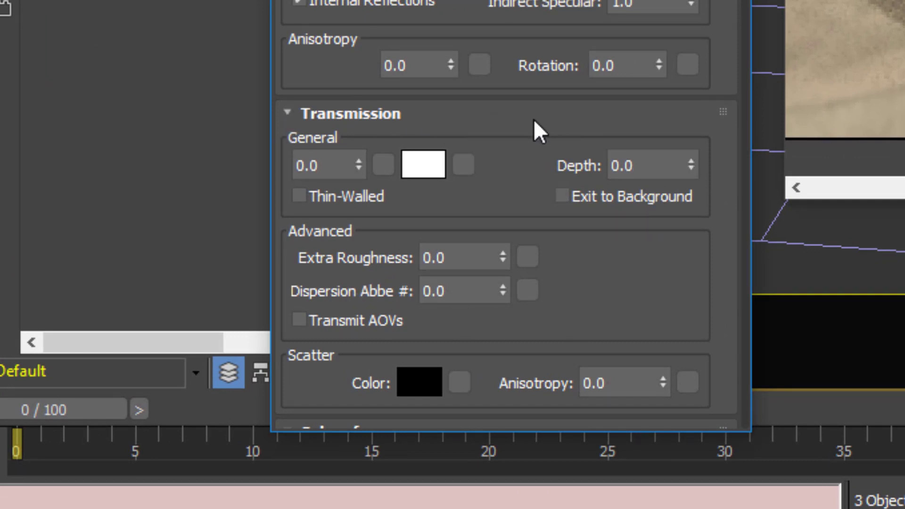
Step: Raise the Transmission weight from 0.0 to 1.0 so the sphere renders as clear glass
left_click_drag(511, 81, 511, 0)
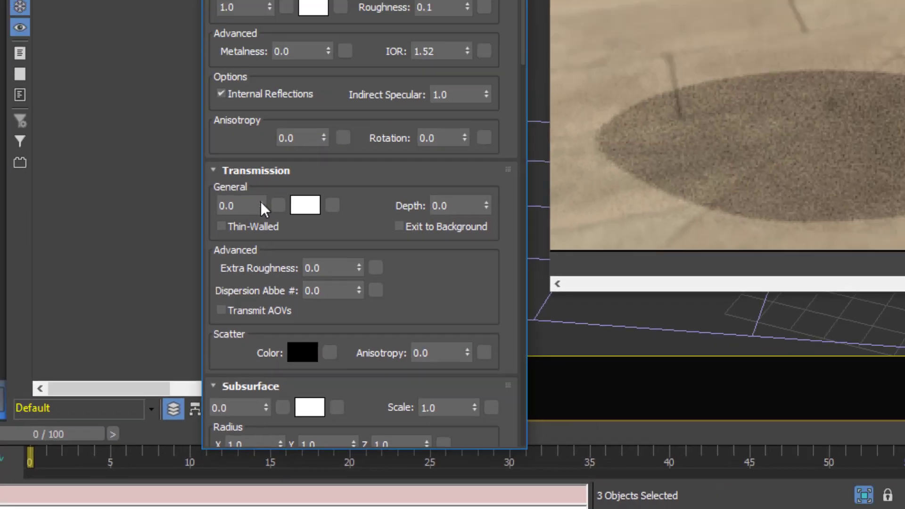
left_click_drag(261, 207, 267, 22)
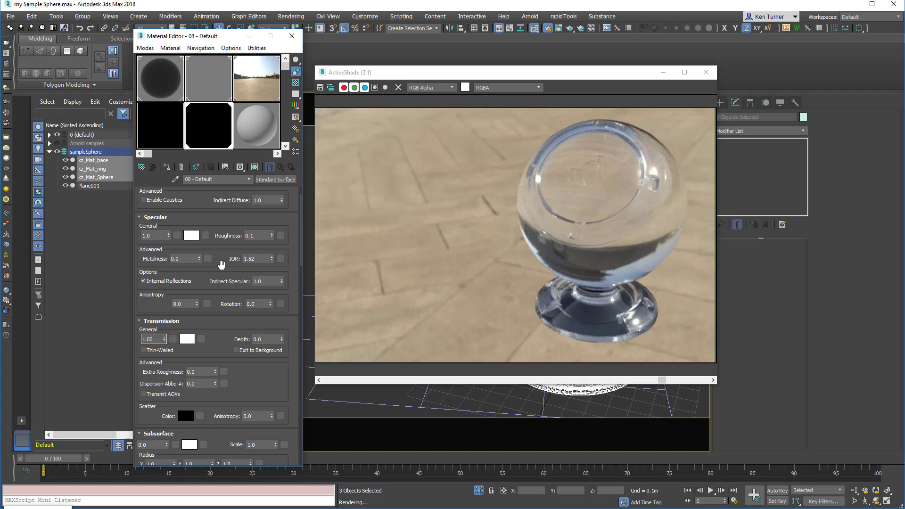
left_click_drag(221, 266, 226, 300)
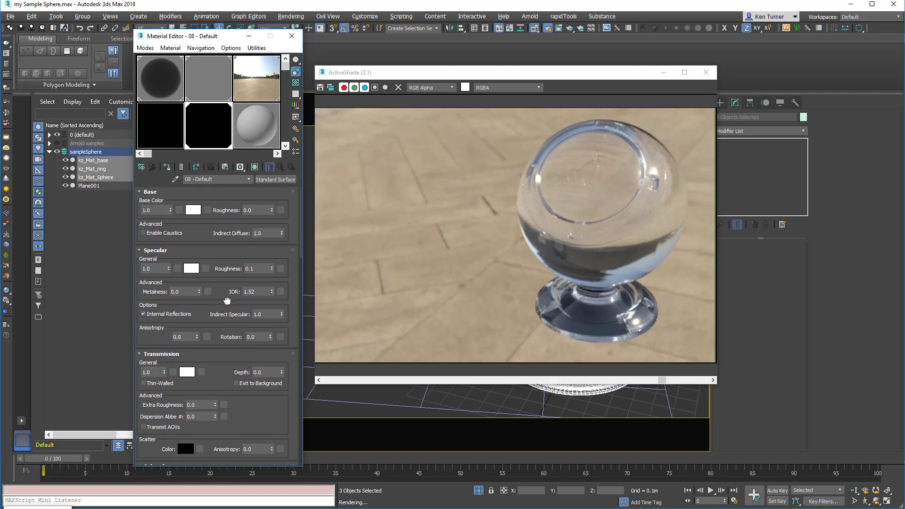
Step: Test lower Transmission weights such as 0.69, 0.50 and 0.65 for cloudier glass
left_click(165, 374)
left_click_drag(164, 375, 165, 394)
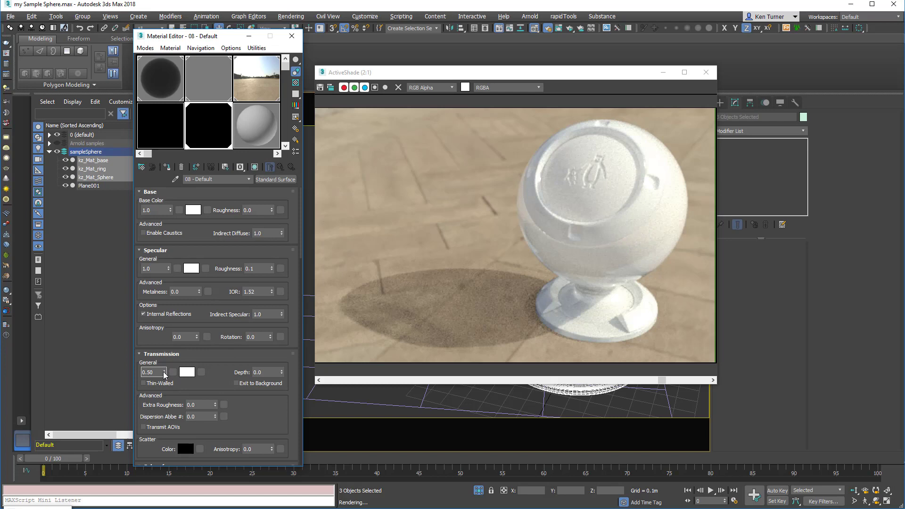
left_click_drag(164, 373, 162, 359)
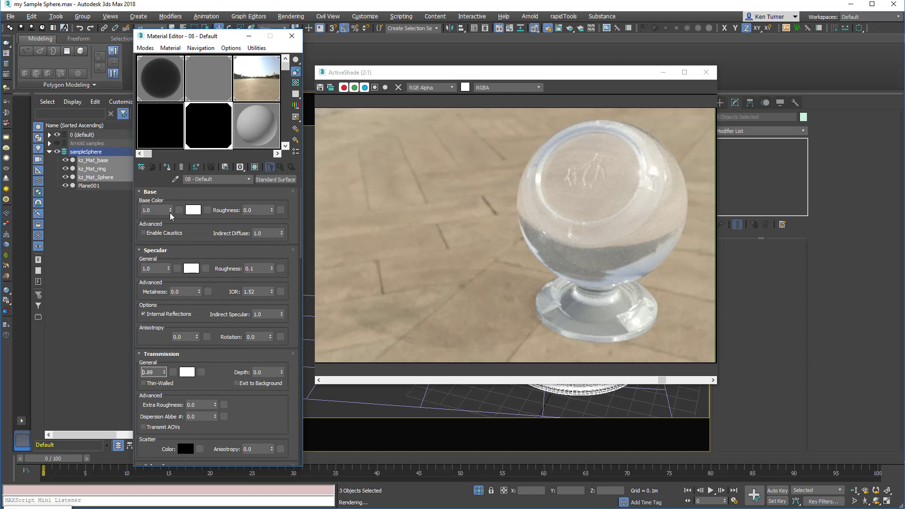
Step: Drop the Base Color and Specular weights to 0 and return Transmission weight to 1.0
left_click_drag(171, 212, 170, 297)
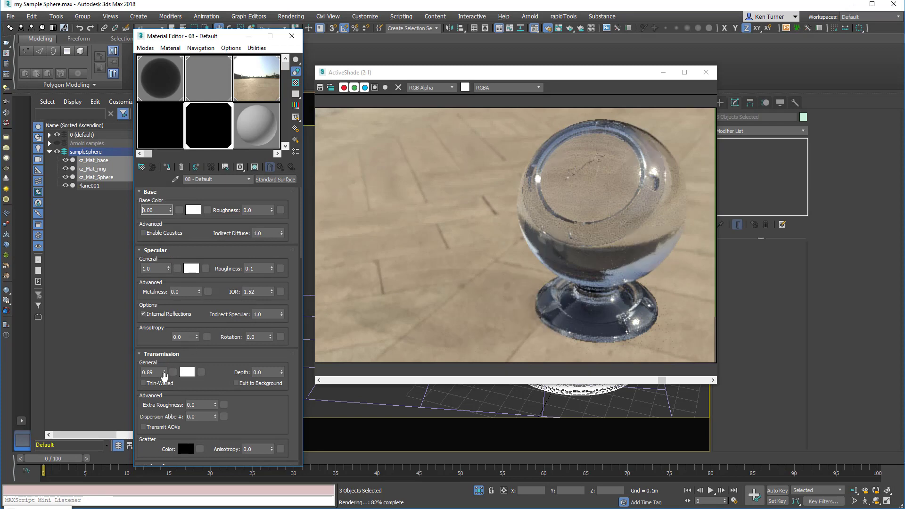
left_click_drag(164, 375, 163, 426)
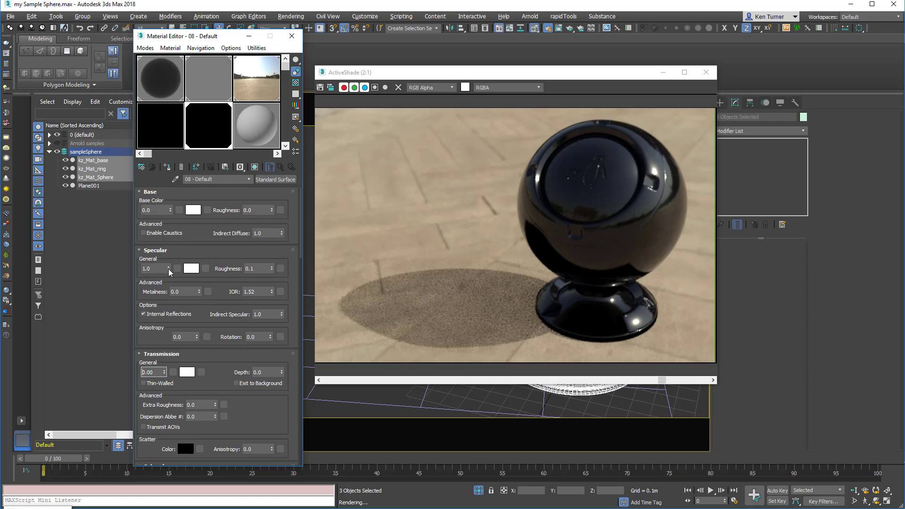
left_click_drag(168, 272, 179, 344)
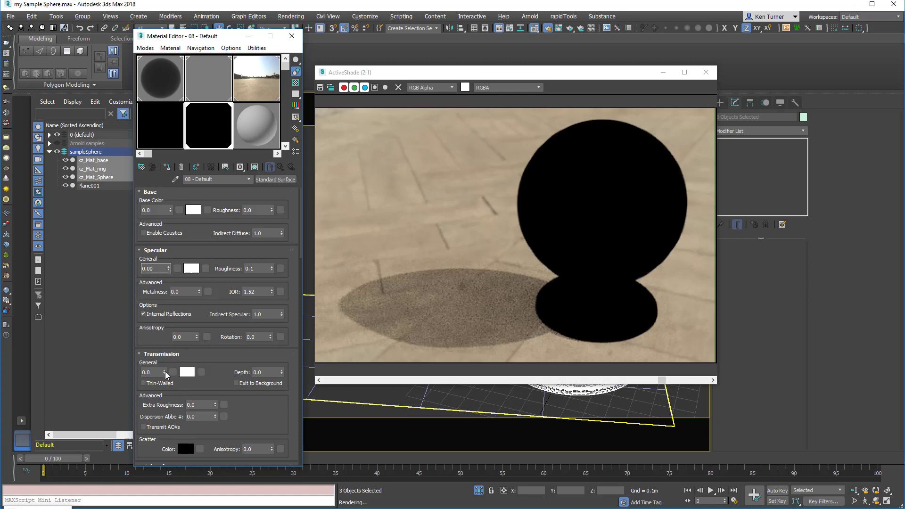
left_click_drag(165, 372, 162, 332)
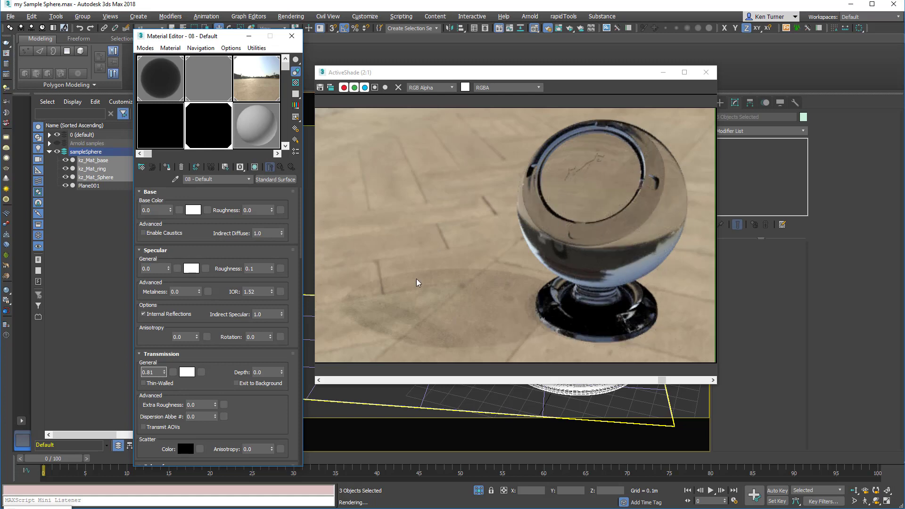
left_click_drag(164, 374, 161, 353)
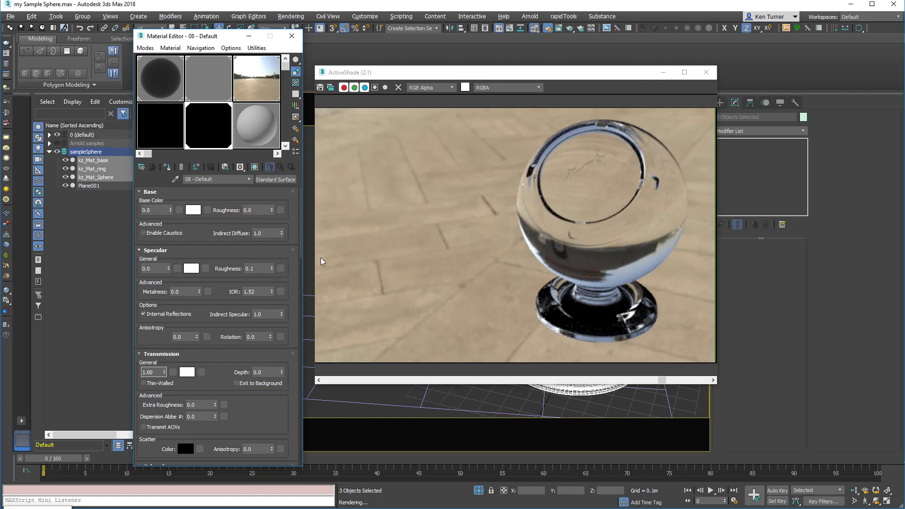
Step: Set the Specular weight back to 1.00 and scroll down to the Transmission rollout
double_click(160, 268)
type("1.00")
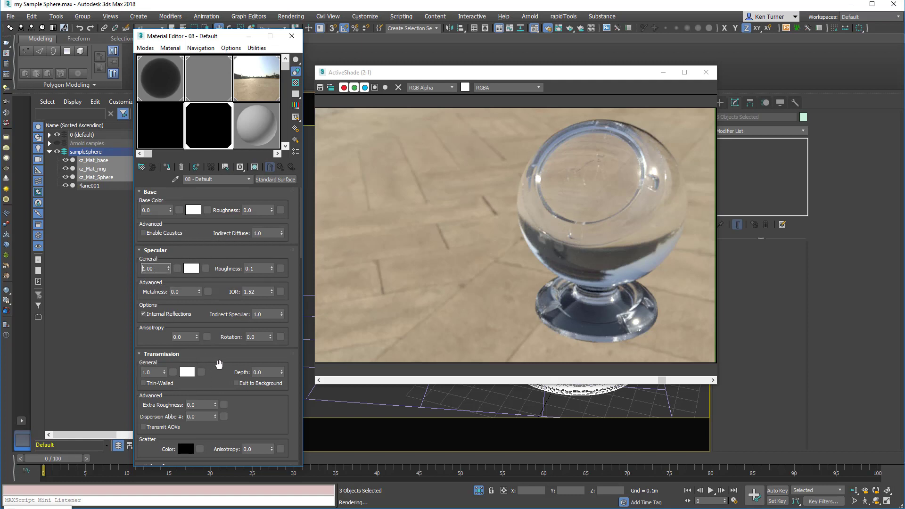
scroll(219, 362, "down", 1)
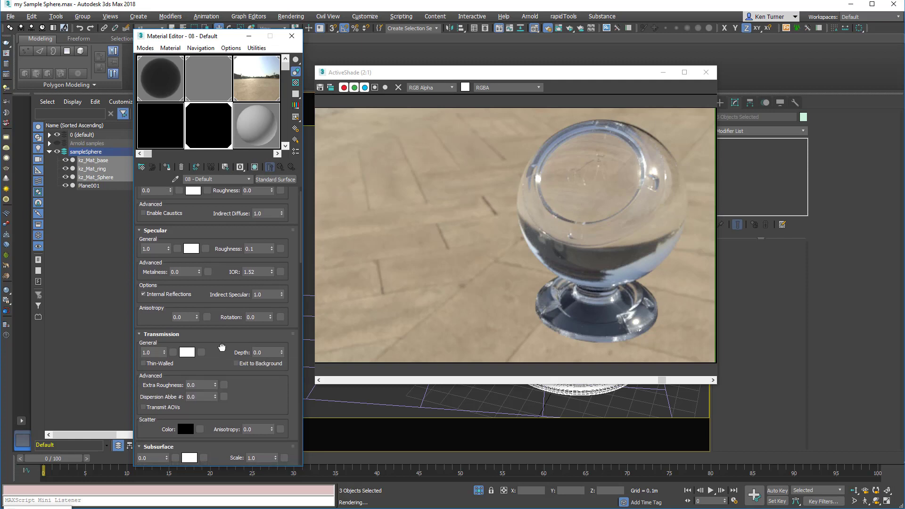
scroll(191, 359, "down", 1)
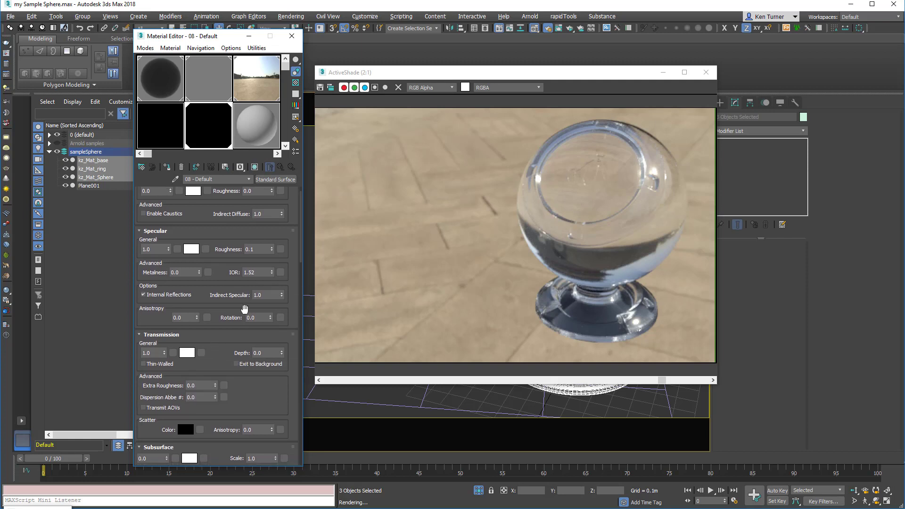
Step: Set the transmission colour to saturated red: R 1.0, G 0.079, B 0.079
left_click(190, 356)
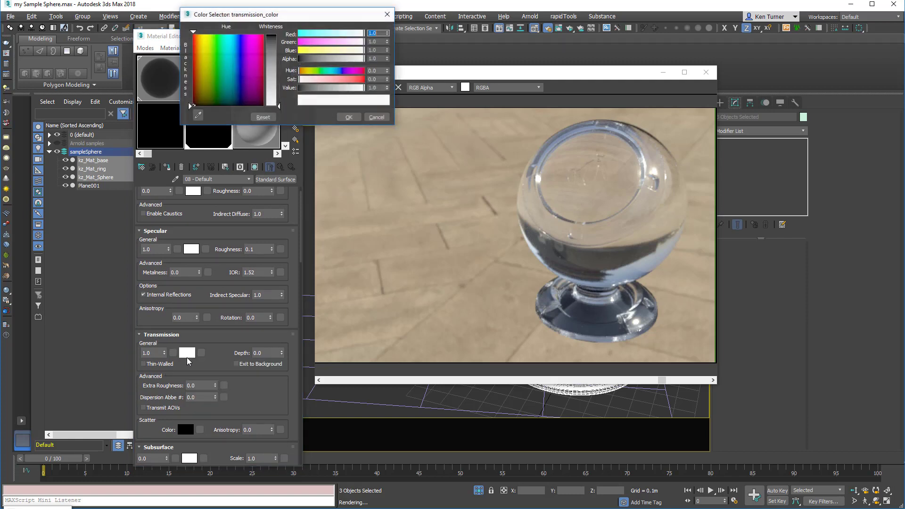
left_click_drag(316, 18, 288, 114)
left_click_drag(322, 176, 329, 176)
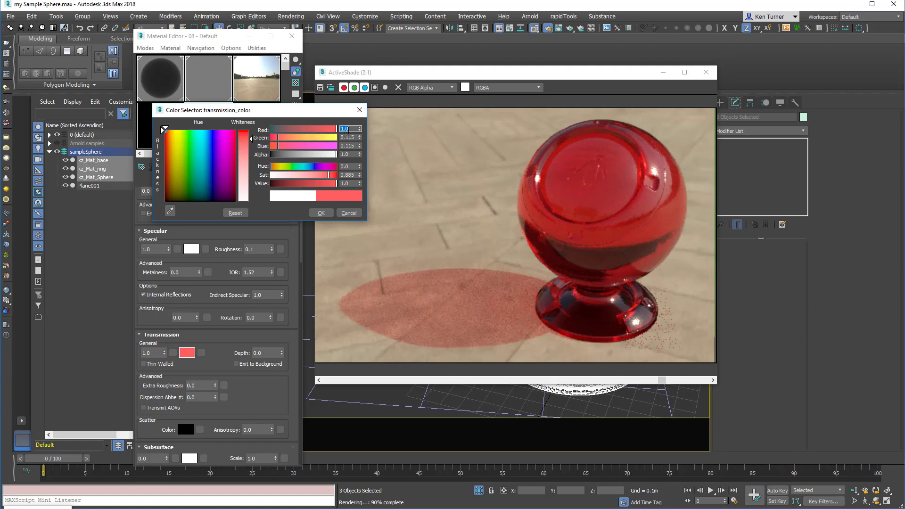
left_click_drag(277, 137, 269, 146)
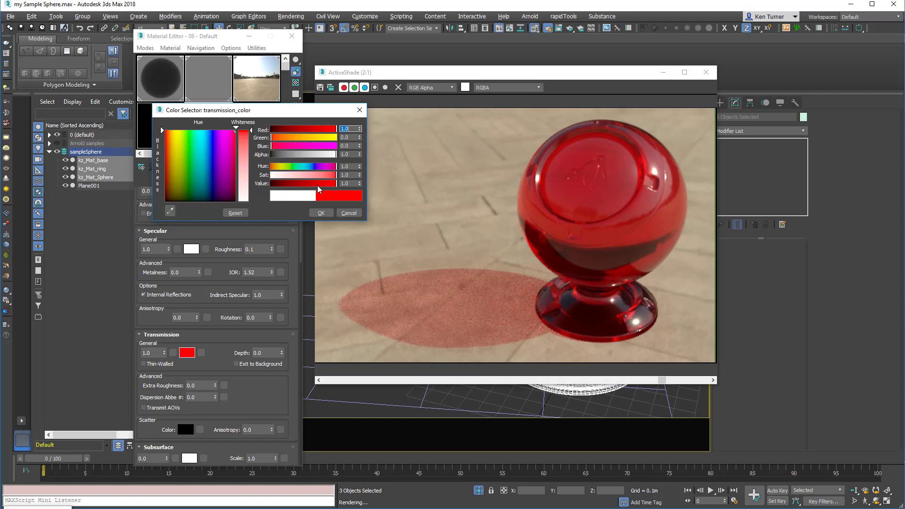
left_click(271, 138)
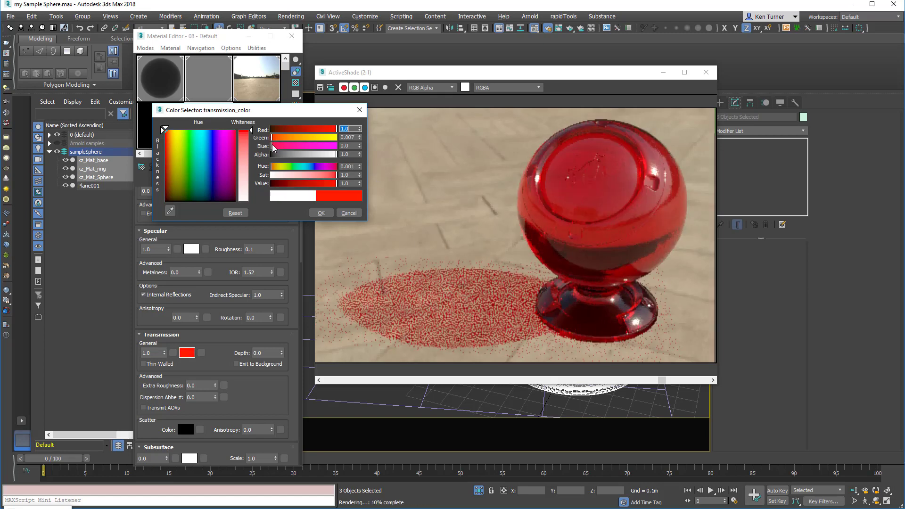
left_click(273, 146)
left_click(274, 146)
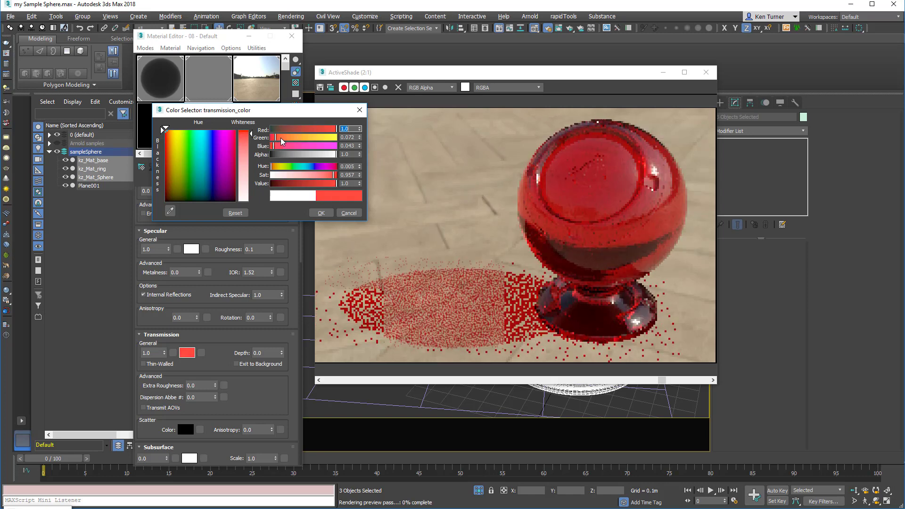
left_click(276, 137)
left_click(276, 146)
left_click(276, 137)
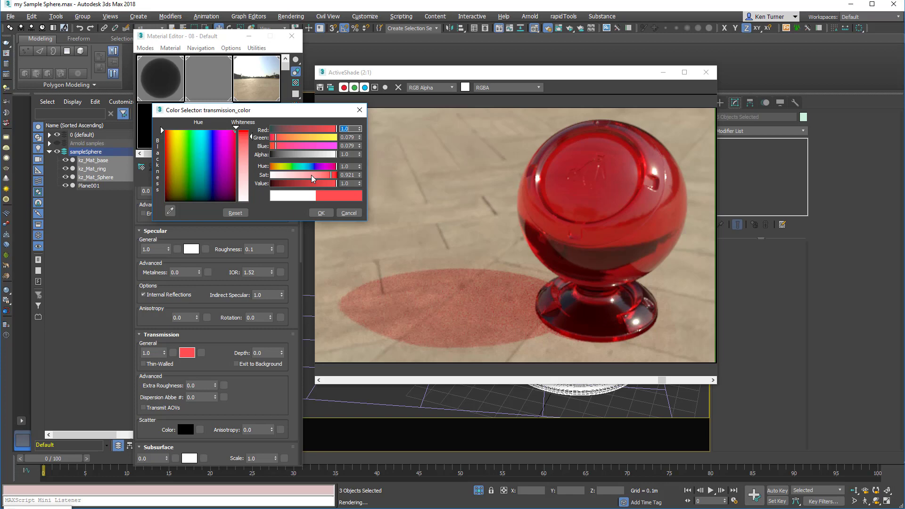
Step: Desaturate the transmission colour to a neutral grey with Value about 0.525
left_click_drag(313, 178, 276, 178)
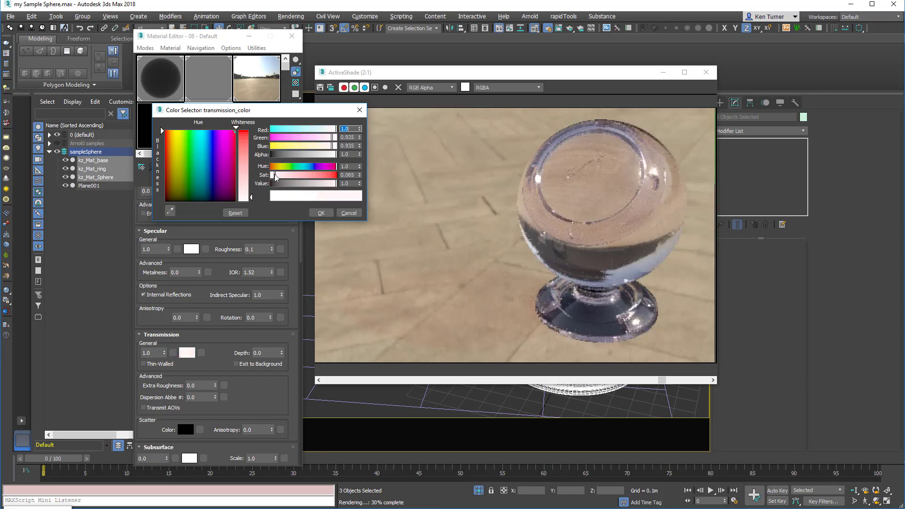
left_click_drag(276, 177, 271, 177)
left_click_drag(330, 183, 305, 187)
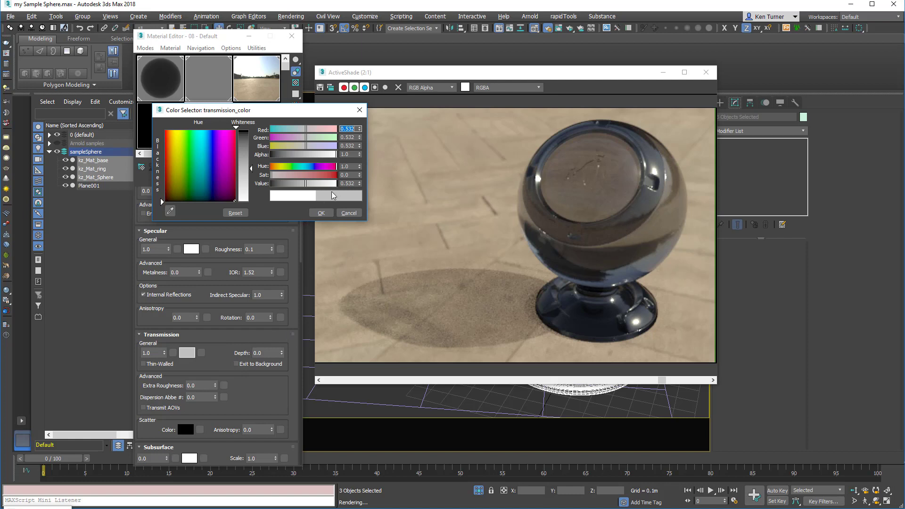
left_click_drag(307, 186, 305, 187)
Step: Raise the Transmission Depth from zero with the spinner, then set it to 70.0
left_click(283, 351)
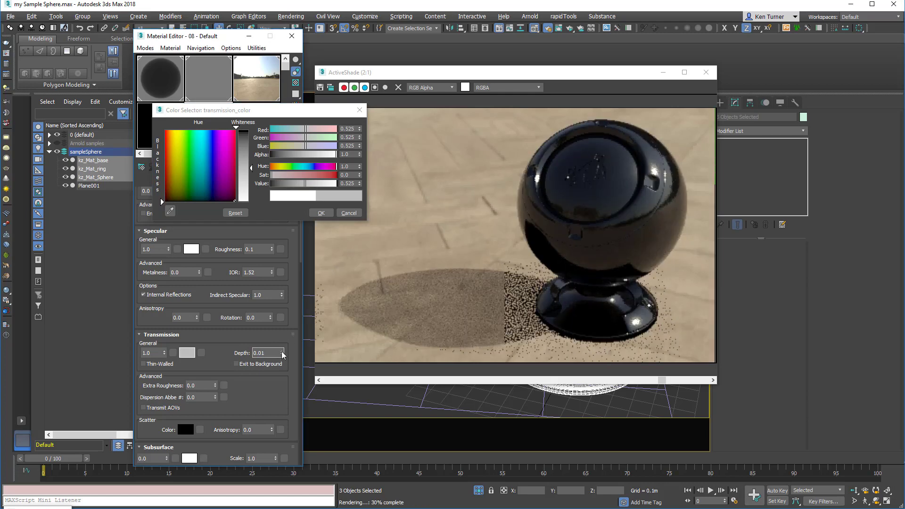
left_click_drag(282, 354, 269, 268)
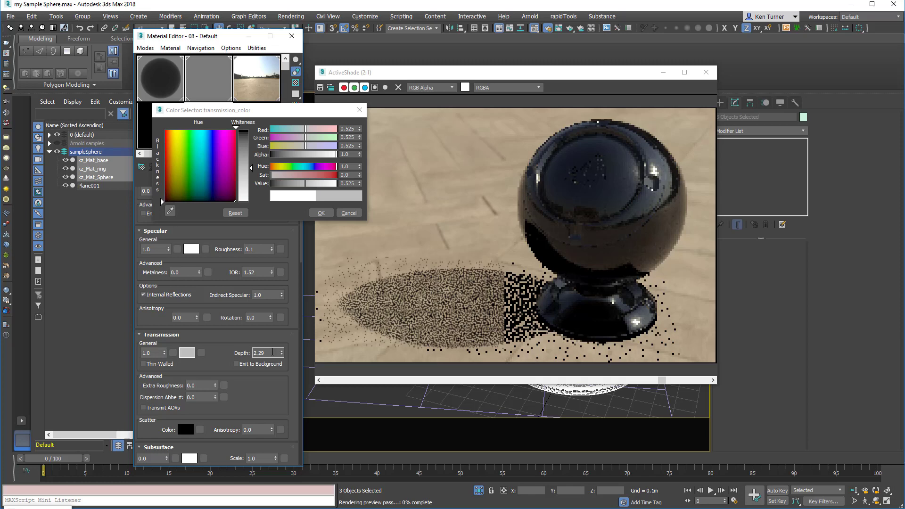
left_click_drag(281, 353, 280, 319)
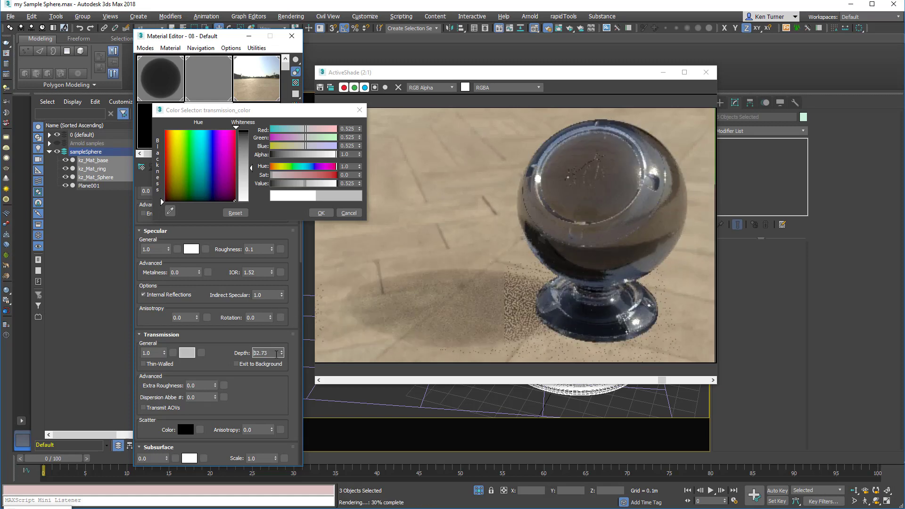
left_click_drag(283, 353, 282, 316)
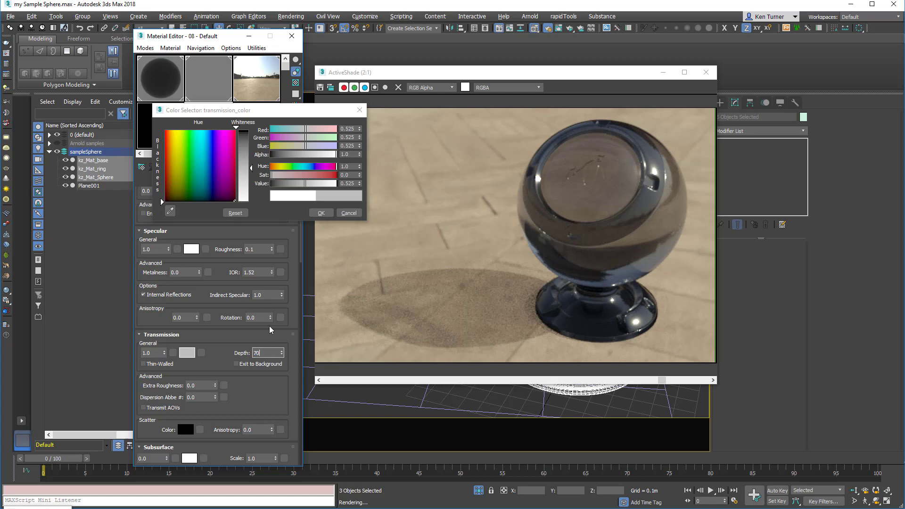
key("Return")
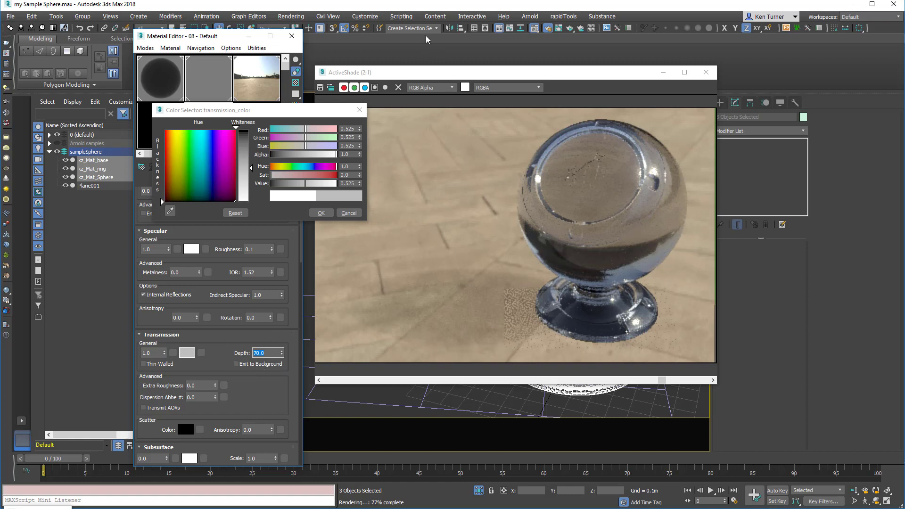
Step: Open Units Setup, then view and close the System Unit Setup dialog
left_click(370, 17)
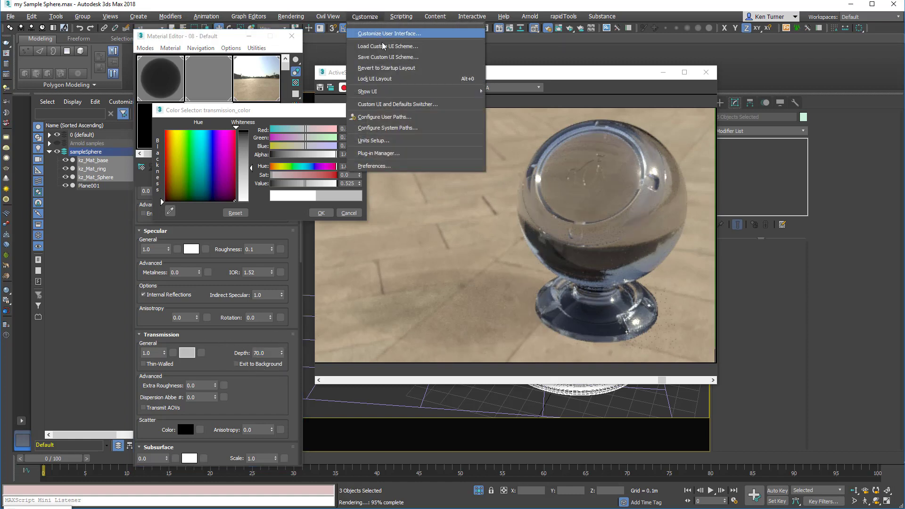
left_click(387, 140)
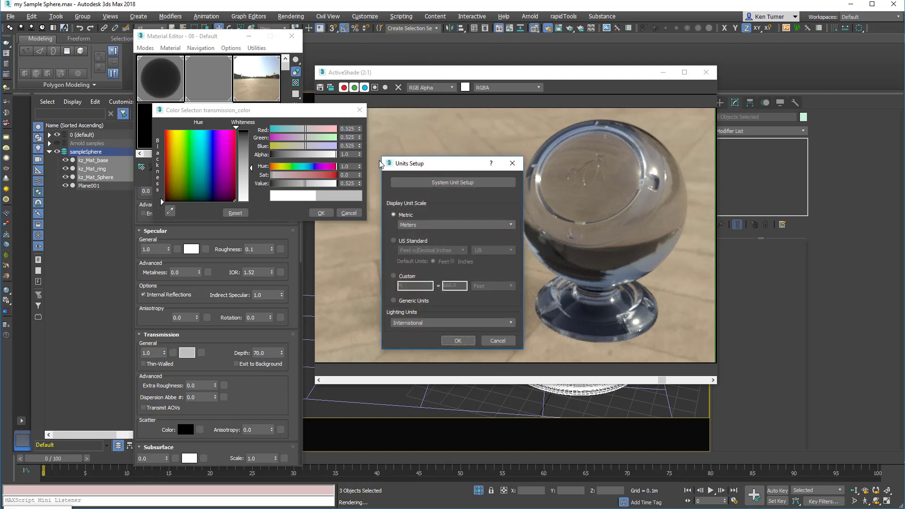
left_click(466, 184)
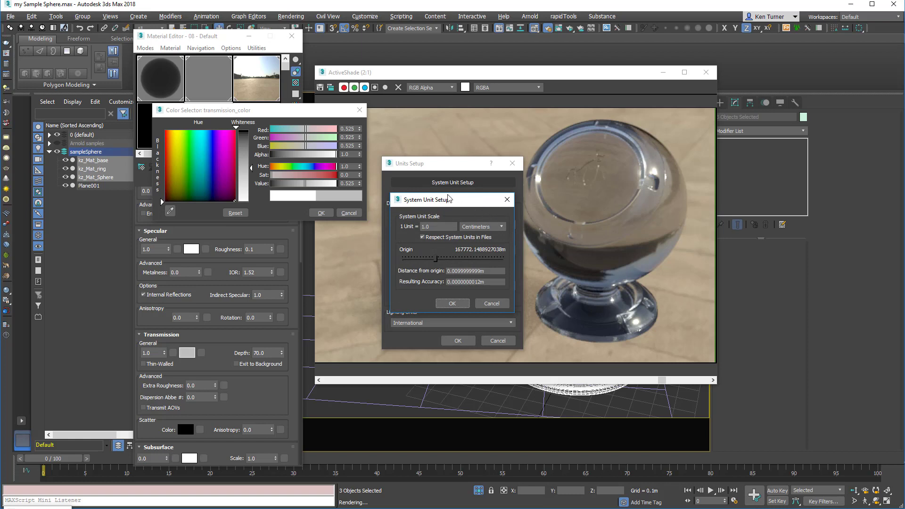
left_click_drag(448, 198, 432, 174)
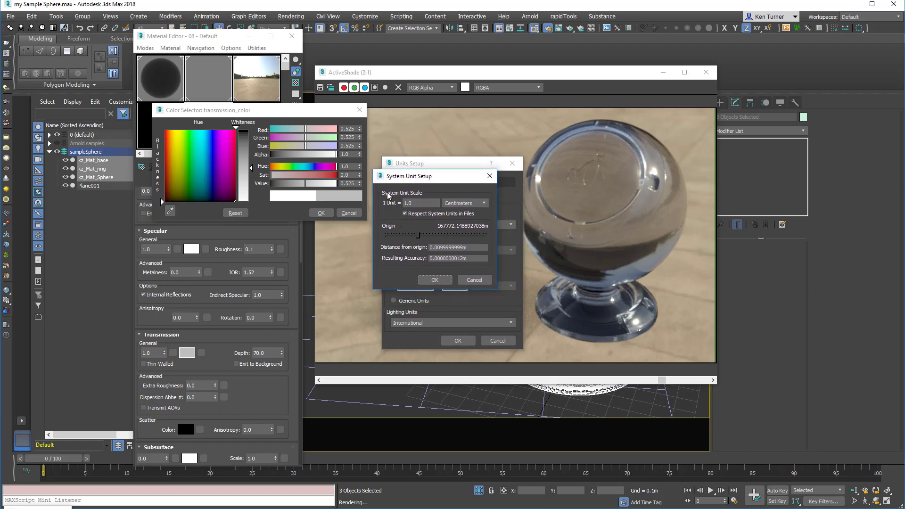
left_click_drag(443, 176, 441, 154)
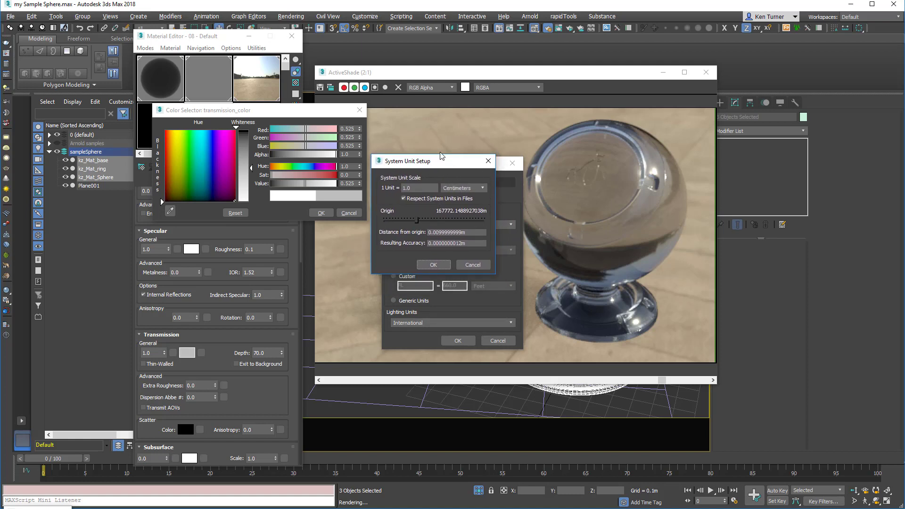
left_click_drag(450, 171, 428, 147)
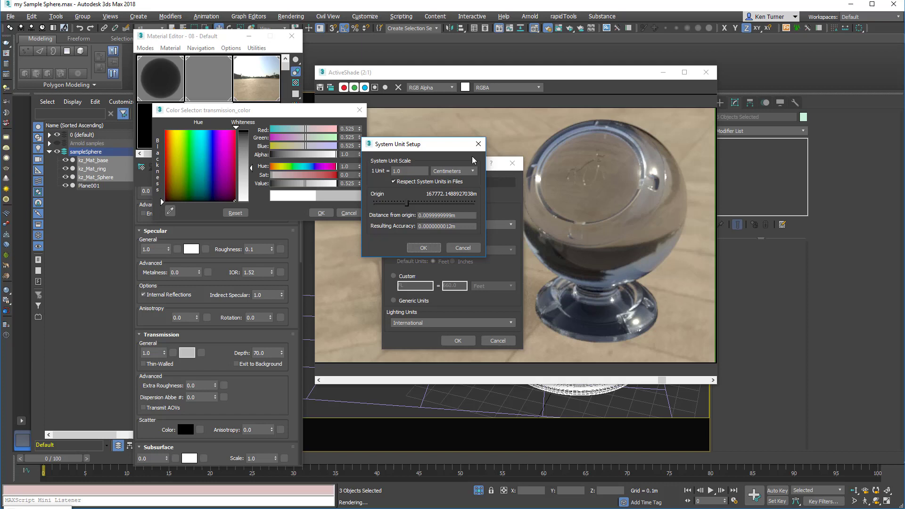
left_click(414, 253)
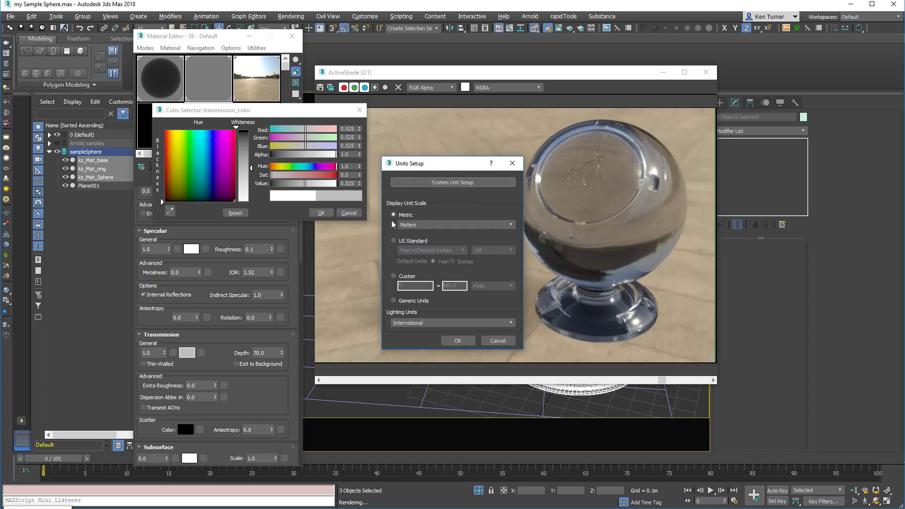
Step: Try US Standard, Custom and Generic display units, returning each time to Metric
left_click(393, 241)
left_click(394, 277)
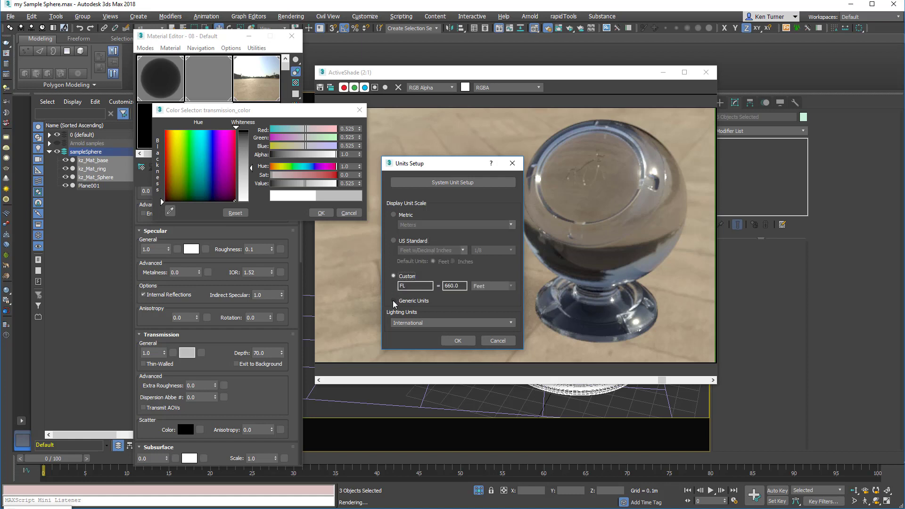
left_click(394, 300)
left_click(394, 215)
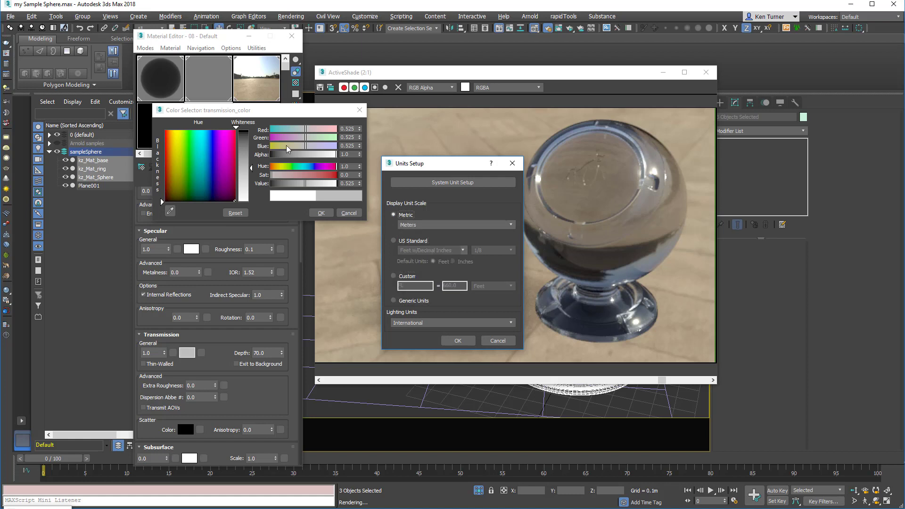
left_click(469, 182)
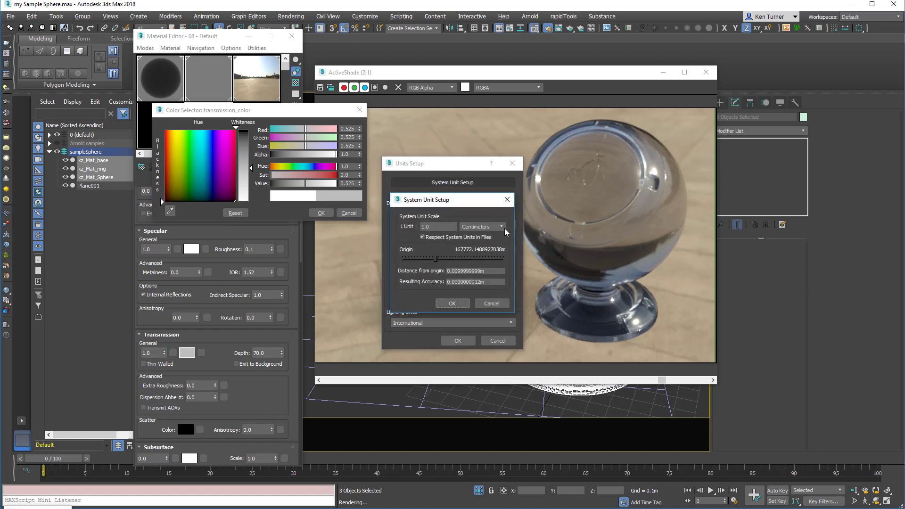
left_click(506, 200)
left_click(394, 241)
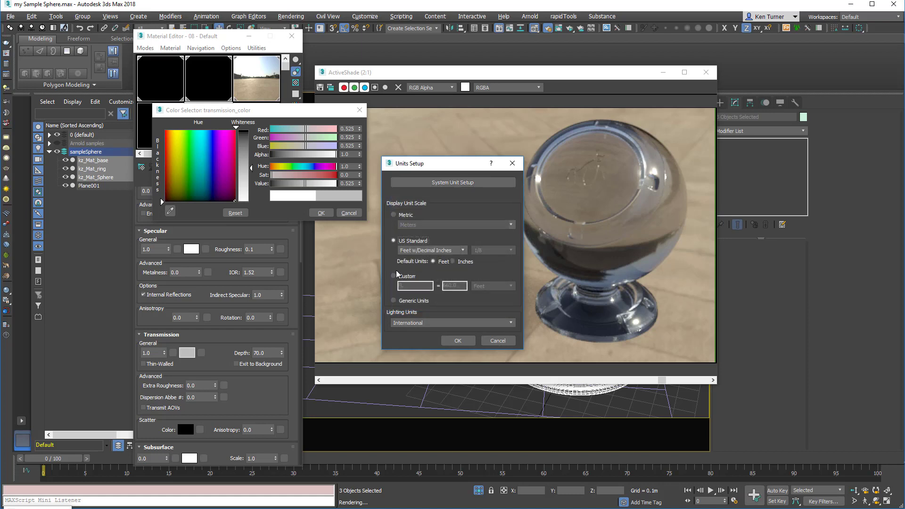
left_click(394, 276)
left_click(394, 215)
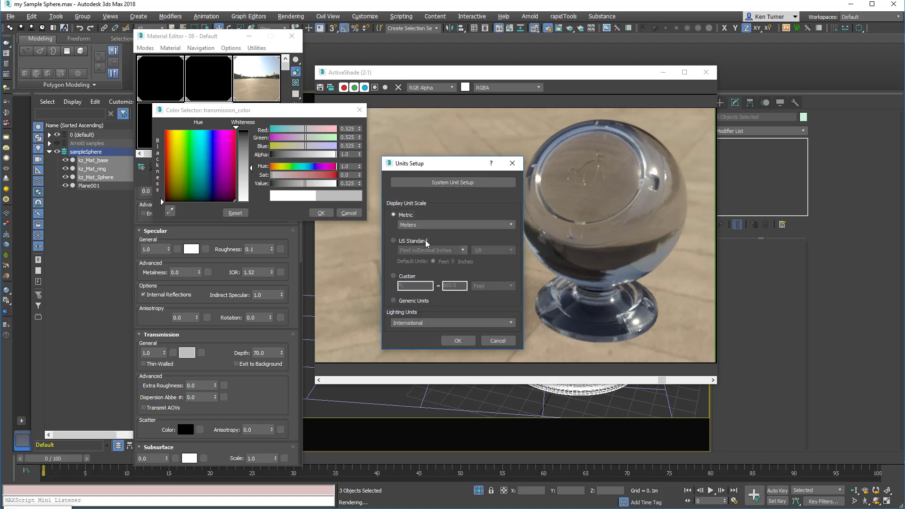
Step: Toggle between US Standard and Metric, then cancel Units Setup, keeping Metric (Meters)
left_click(394, 241)
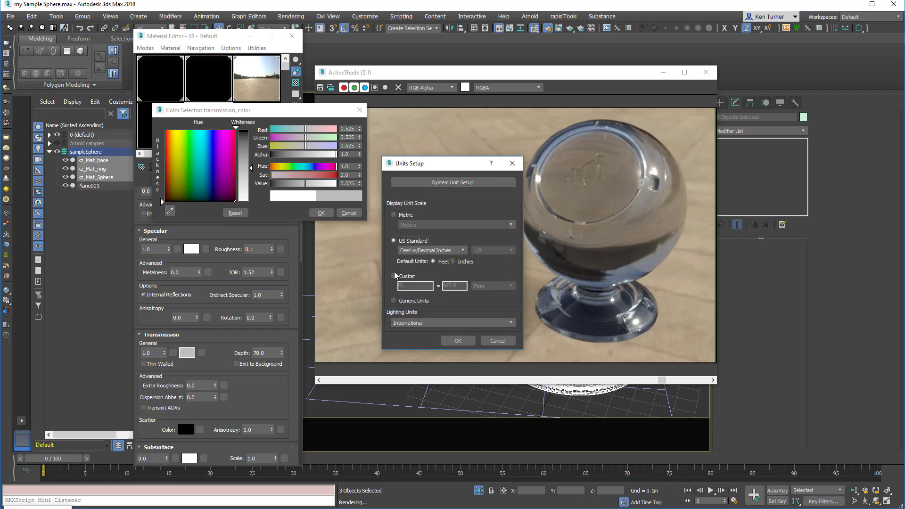
left_click(394, 215)
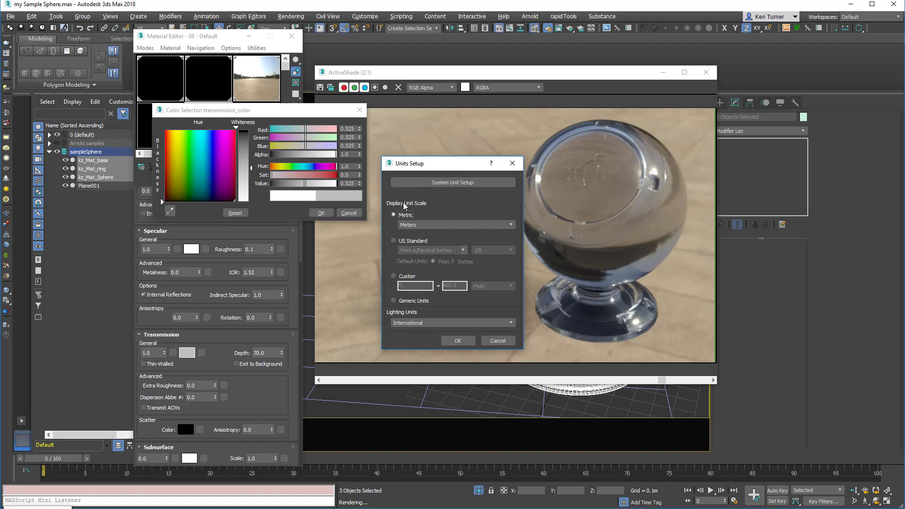
left_click(394, 240)
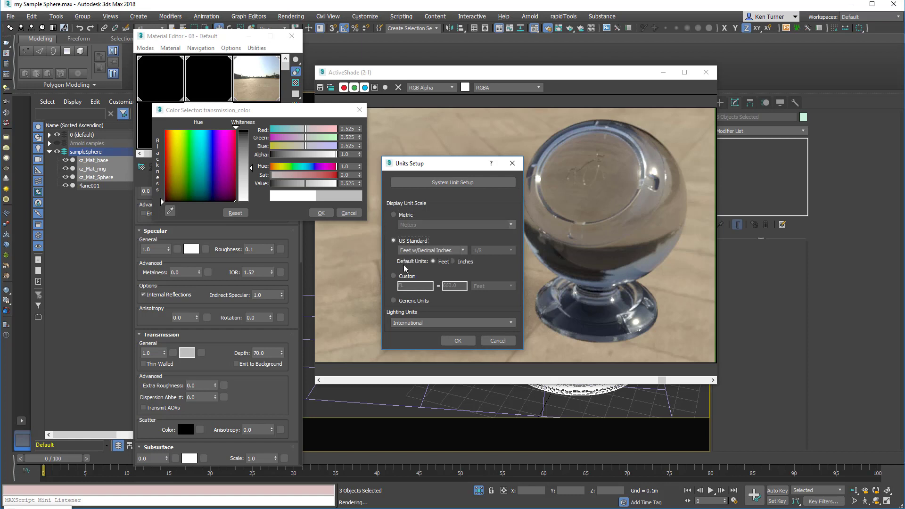
left_click(394, 214)
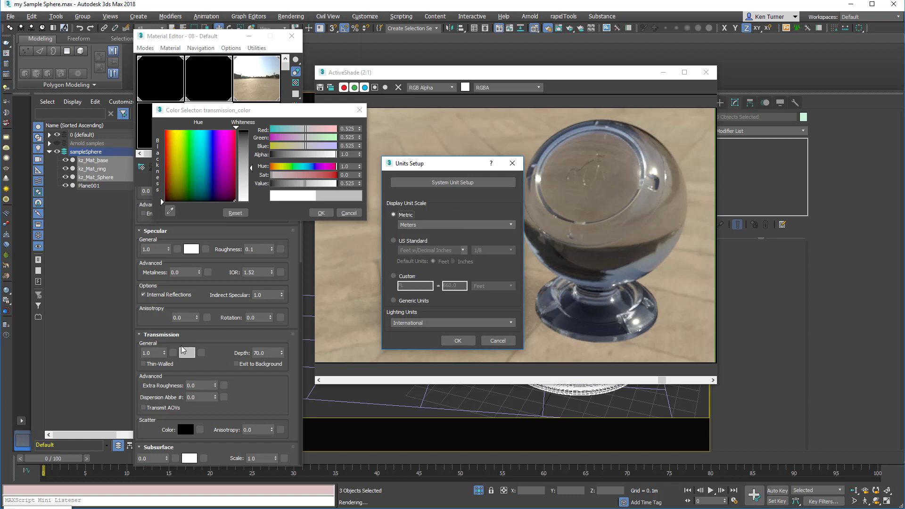
left_click(491, 338)
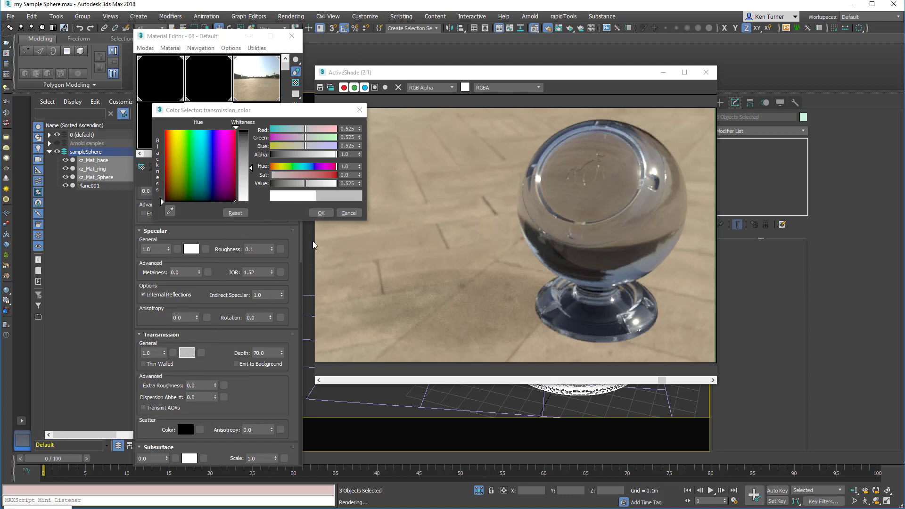
Step: Darken the transmission colour Value from 0.748 to 0.417 grey and accept it
left_click(321, 188)
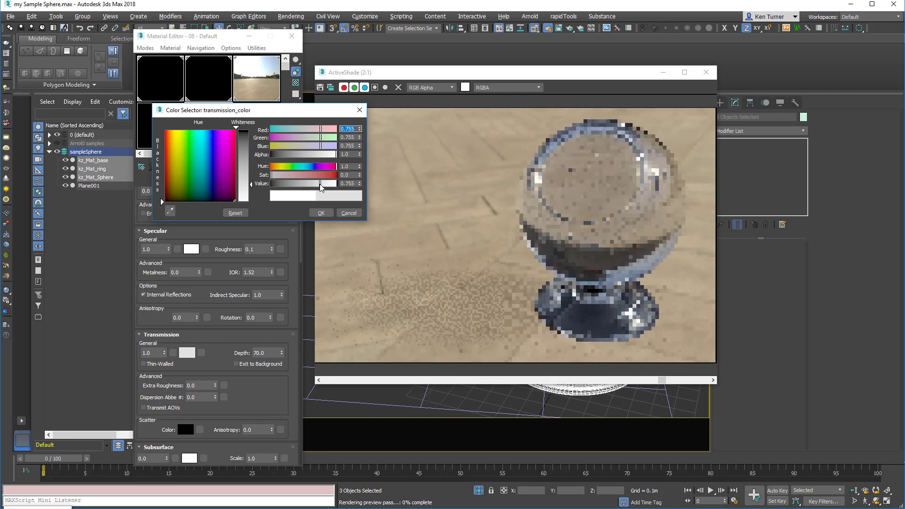
left_click_drag(315, 187, 298, 184)
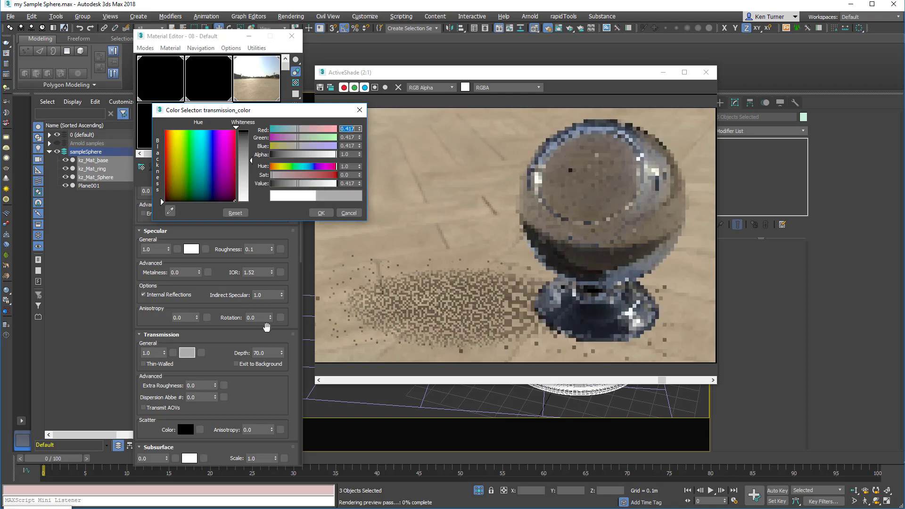
left_click(322, 213)
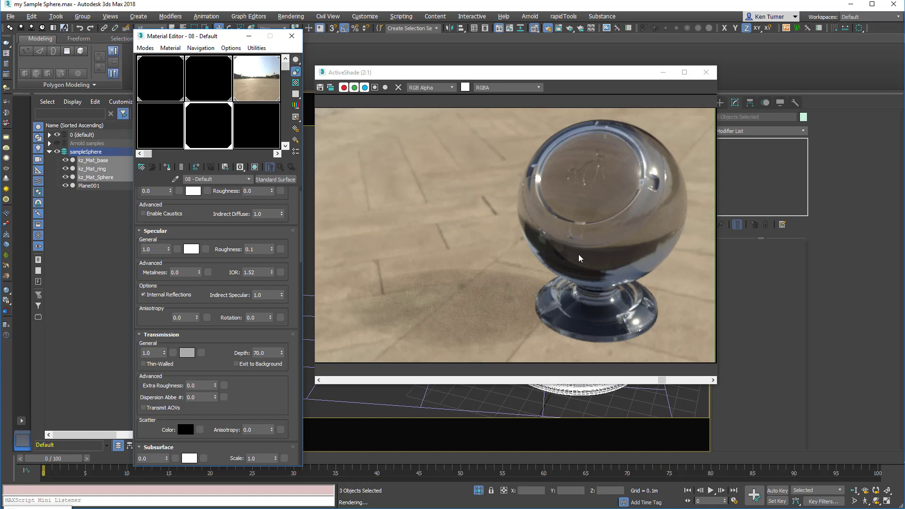
Step: Preview specular roughness at 0.32 for frosted glass, then return it to 0.0
left_click(271, 247)
left_click_drag(271, 247, 271, 244)
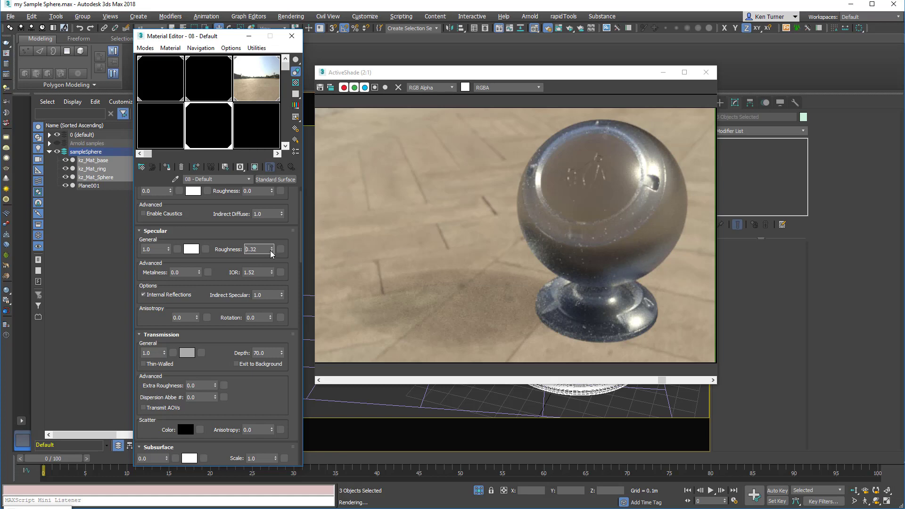
left_click_drag(271, 254, 277, 286)
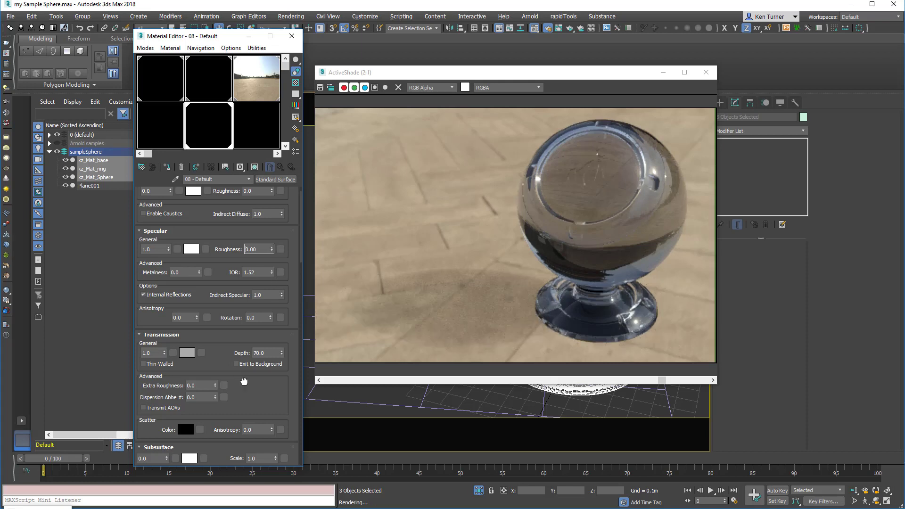
Step: Test Extra Roughness near 0.28, reset it to 0.0, then raise Dispersion Abbe to 0.03
scroll(227, 376, "down", 1)
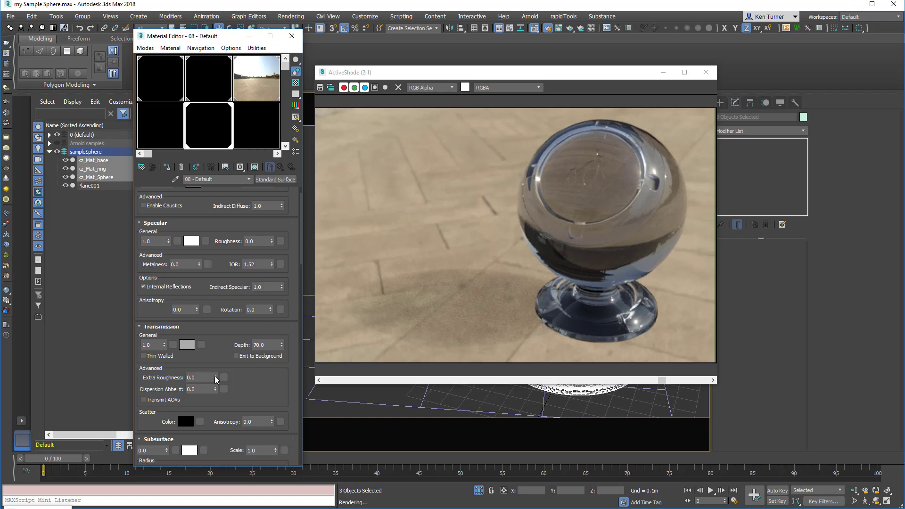
left_click_drag(215, 376, 214, 363)
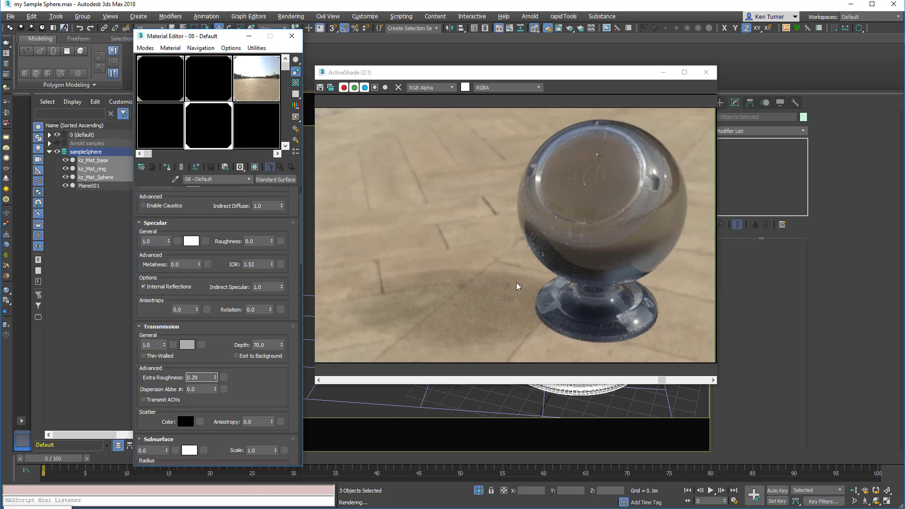
right_click(214, 380)
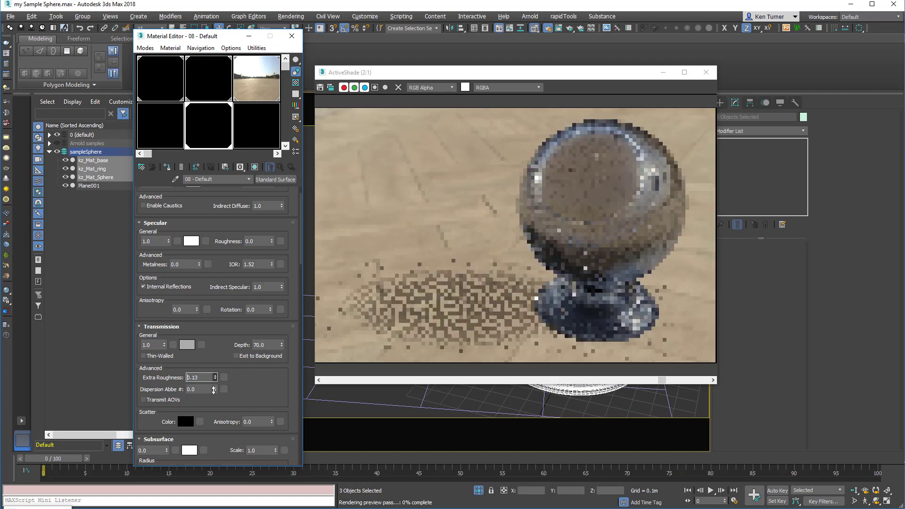
left_click_drag(248, 382, 248, 372)
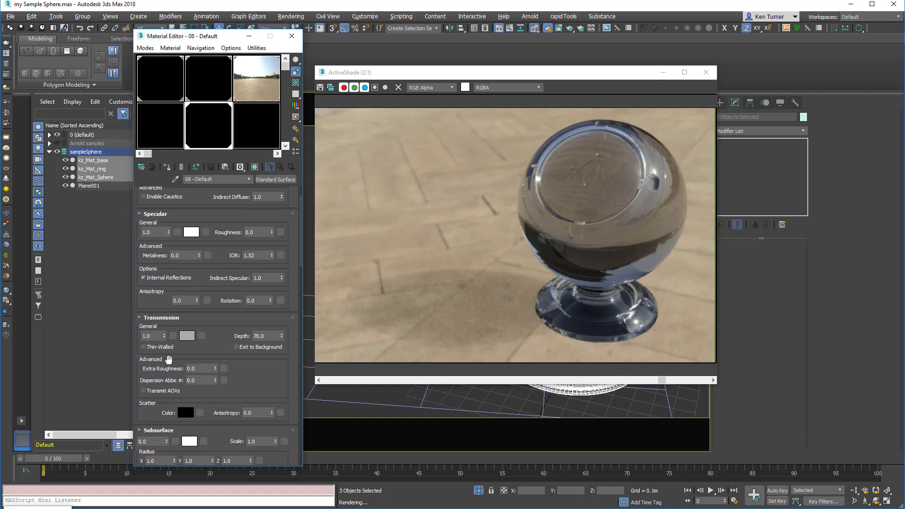
left_click(215, 379)
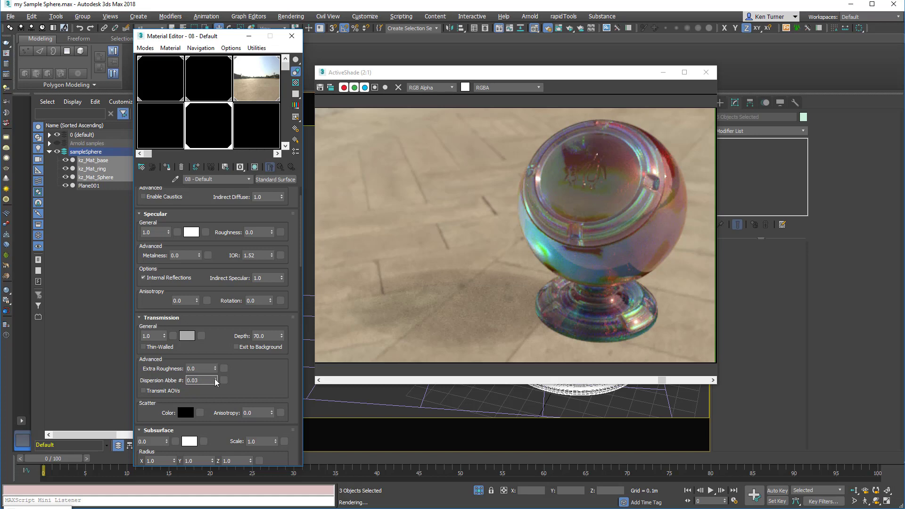
Step: Spin Dispersion Abbe to 0.12, then enter 10 and later commit 70
left_click_drag(217, 383, 216, 373)
type("10")
key("Return")
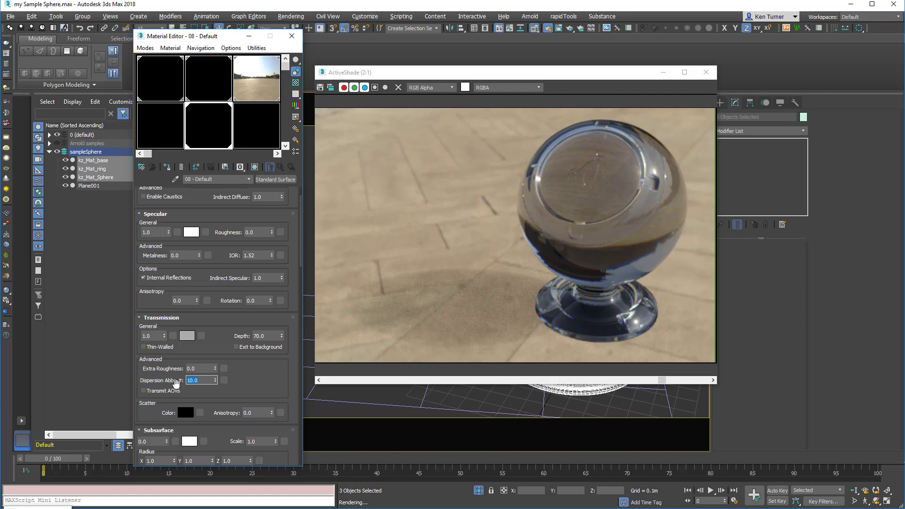
key("Return")
left_click(200, 383)
Step: Lower the Specular IOR to 1.32, then set it to 1.0 to remove refraction
left_click_drag(221, 267, 225, 292)
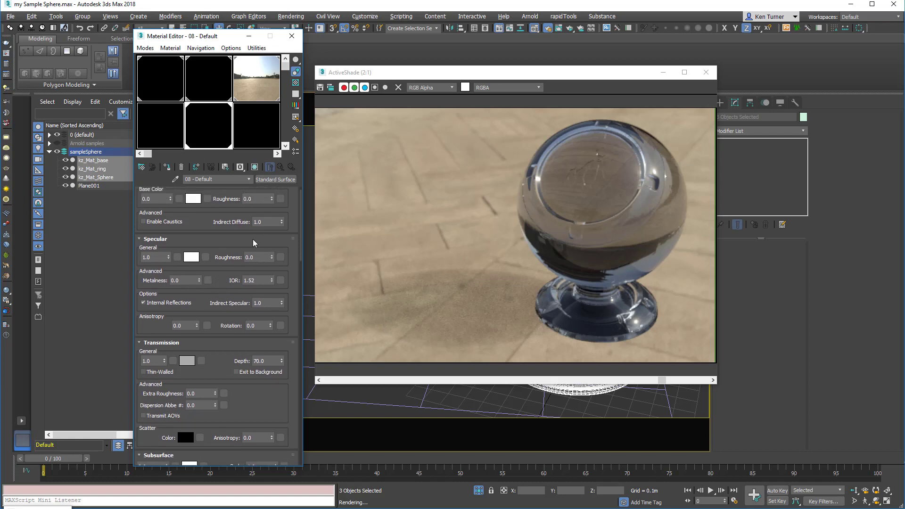
left_click(264, 280)
left_click_drag(272, 282, 272, 291)
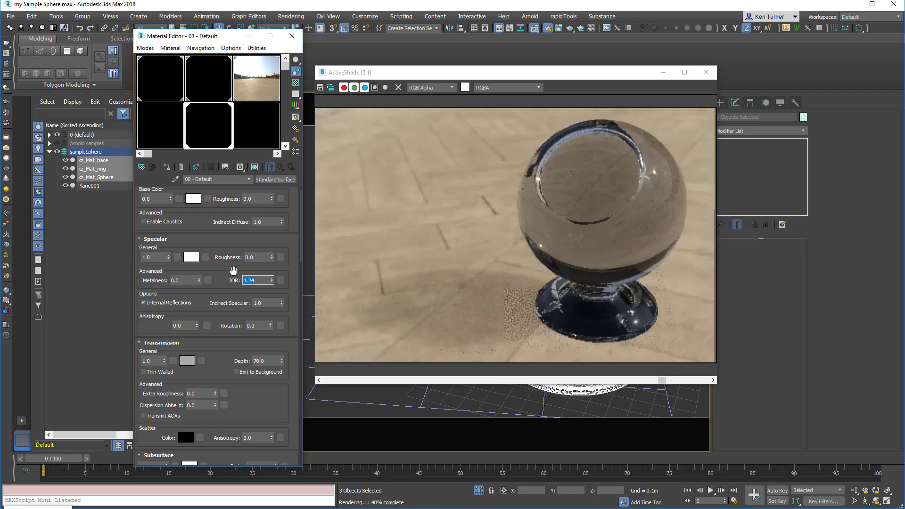
type("1")
key("Return")
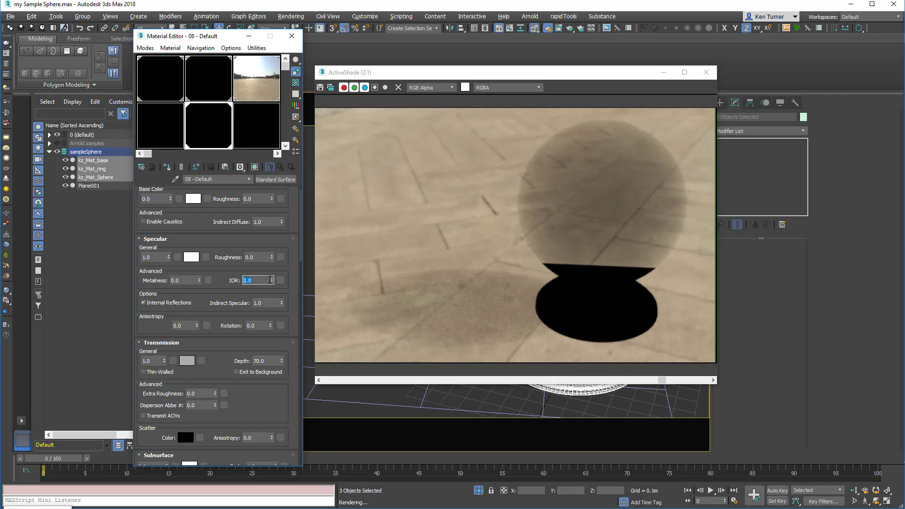
Step: Try IOR 1.08 for weak refraction, then spin the IOR back up to about 1.51
type("1.08")
key("Return")
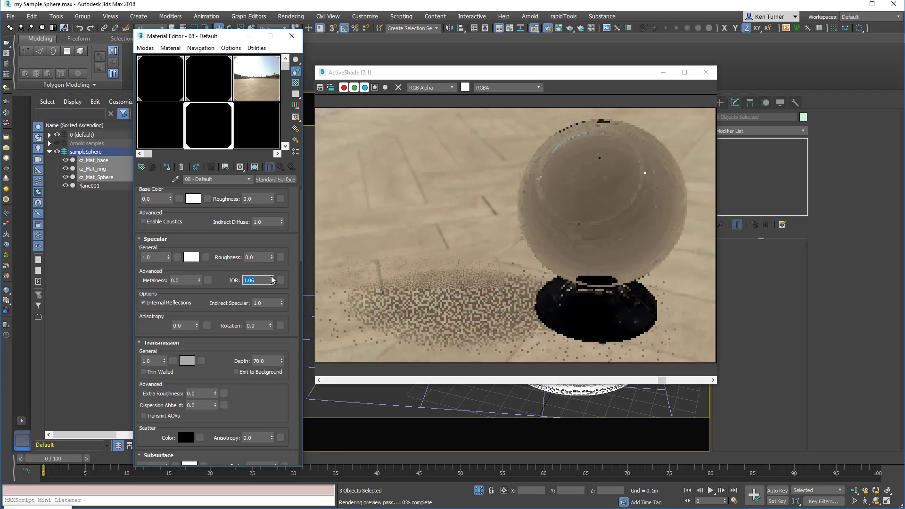
left_click(272, 278)
left_click(272, 278)
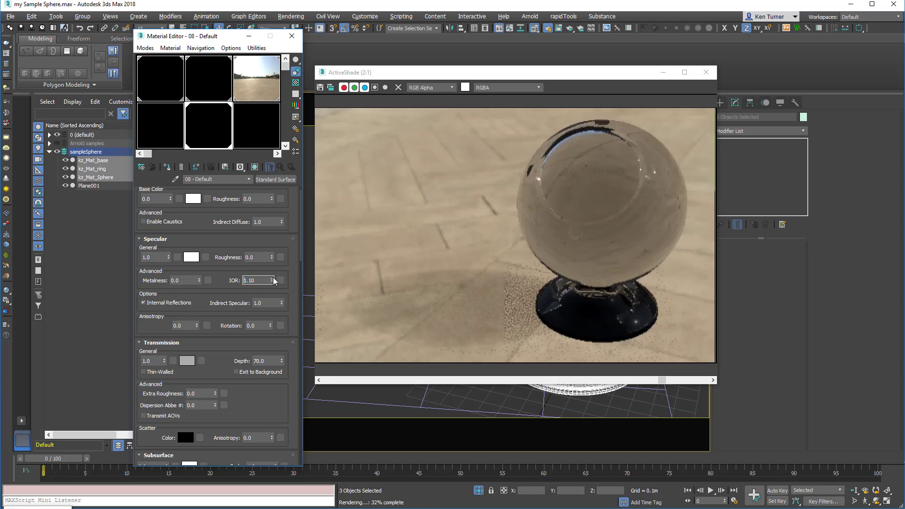
left_click(273, 278)
left_click_drag(272, 279, 270, 272)
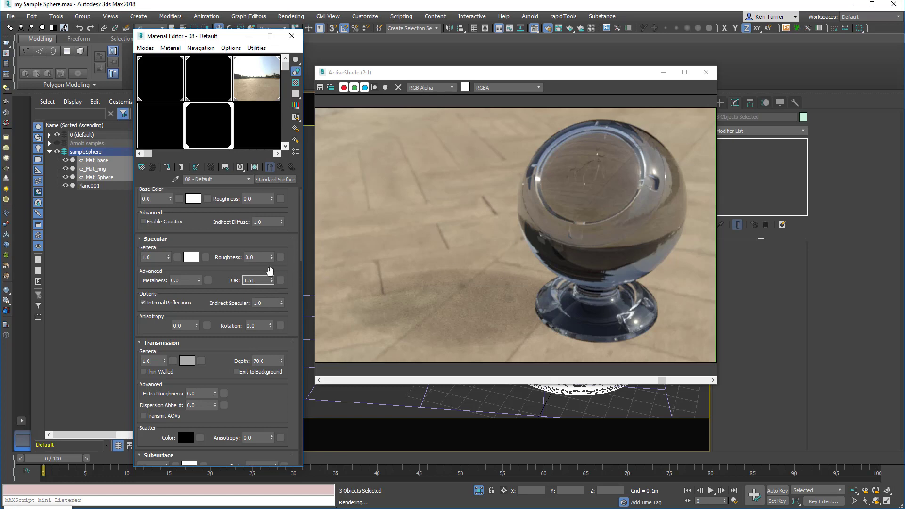
Step: Test much higher Specular IOR values such as 11.30, then set the IOR to 1.5
left_click_drag(273, 281, 274, 246)
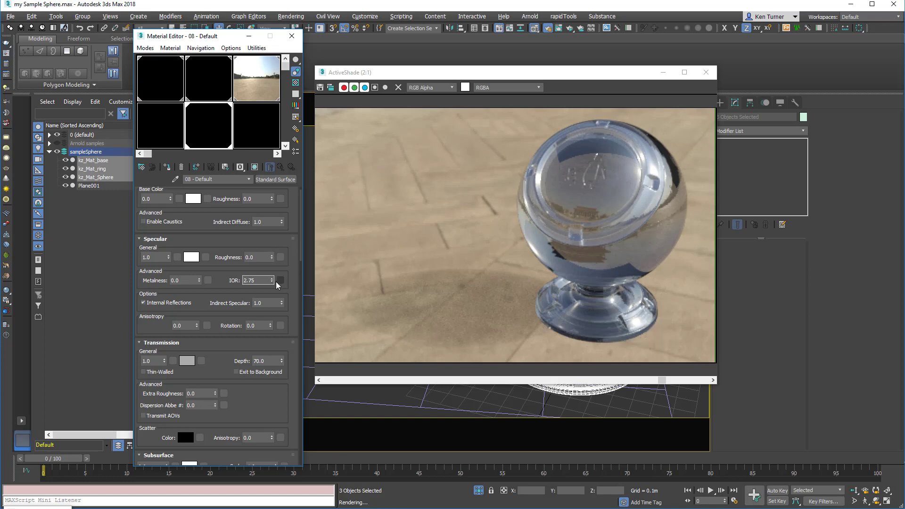
left_click_drag(273, 281, 258, 208)
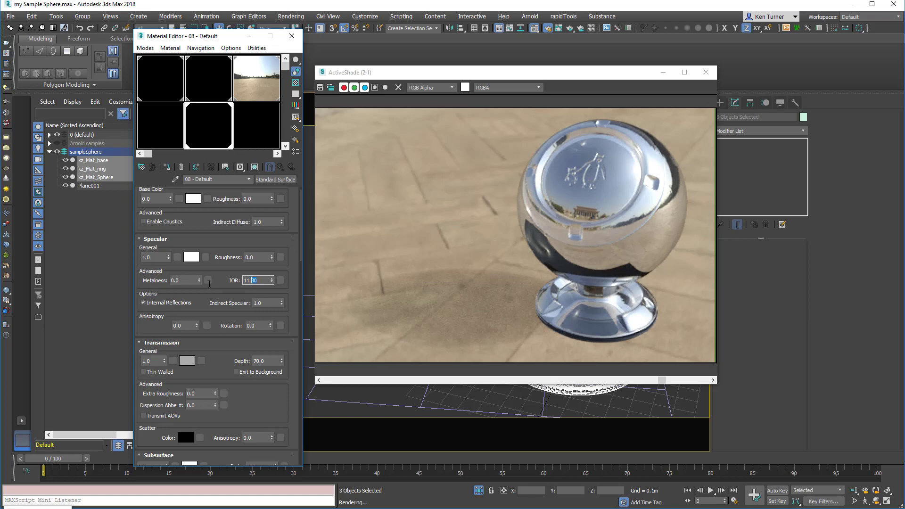
key("Return")
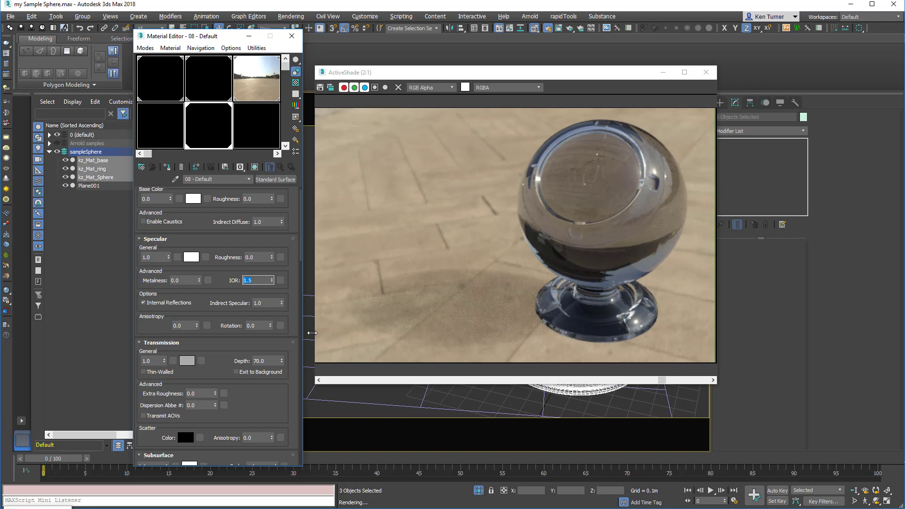
Step: Set specular roughness to 0.5 for a frosted, grainy sphere
scroll(215, 225, "up", 1)
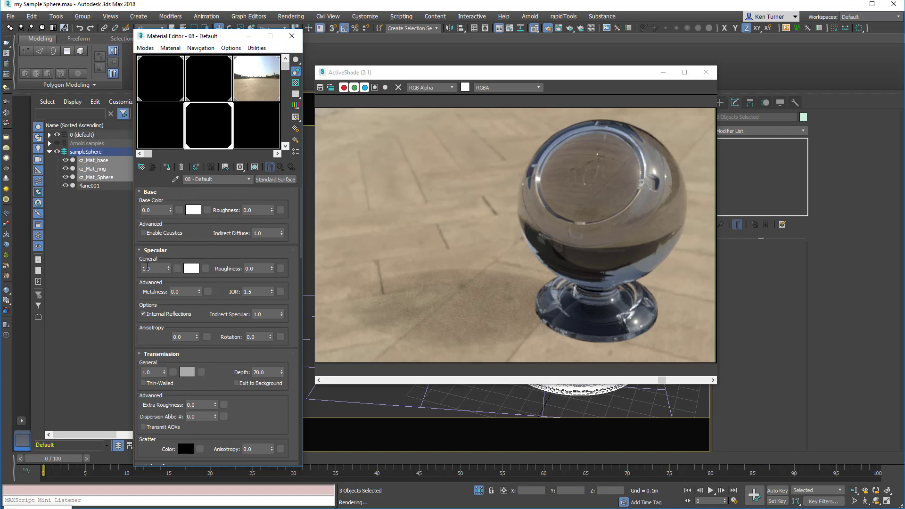
scroll(207, 253, "down", 1)
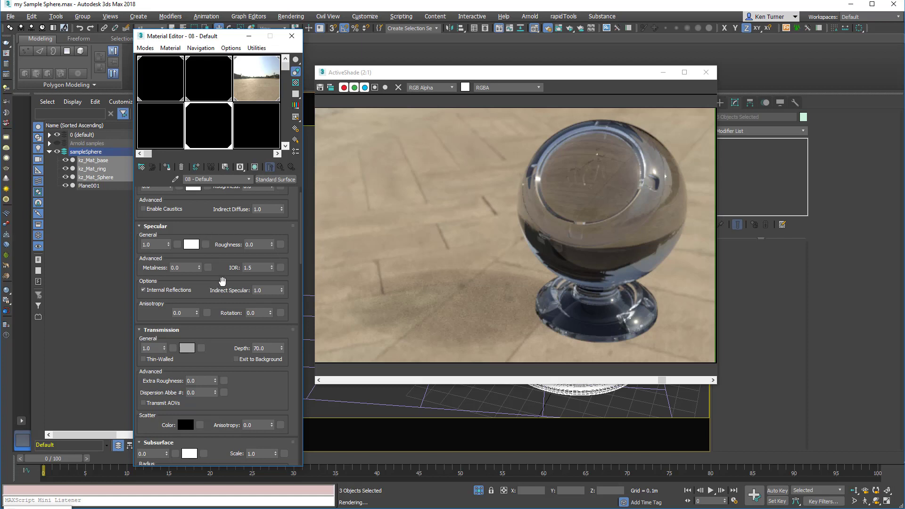
scroll(222, 279, "down", 1)
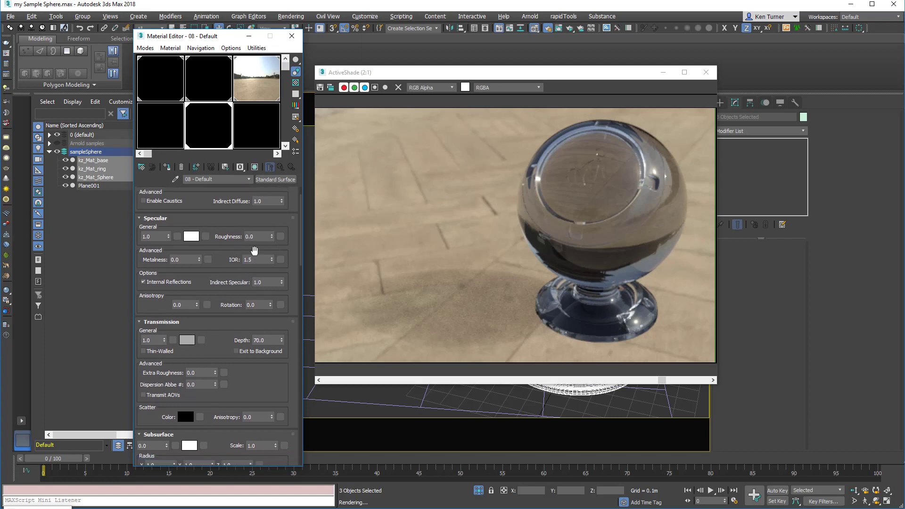
scroll(228, 264, "down", 1)
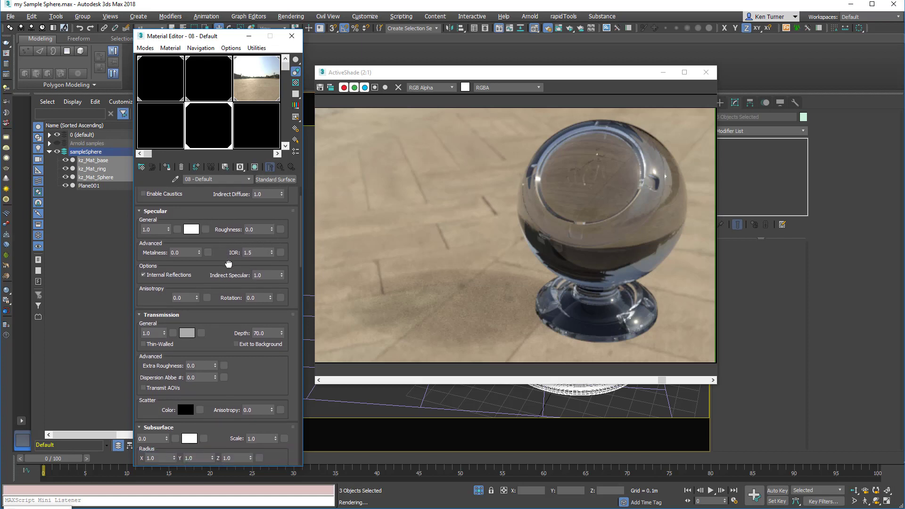
left_click(263, 230)
key("Return")
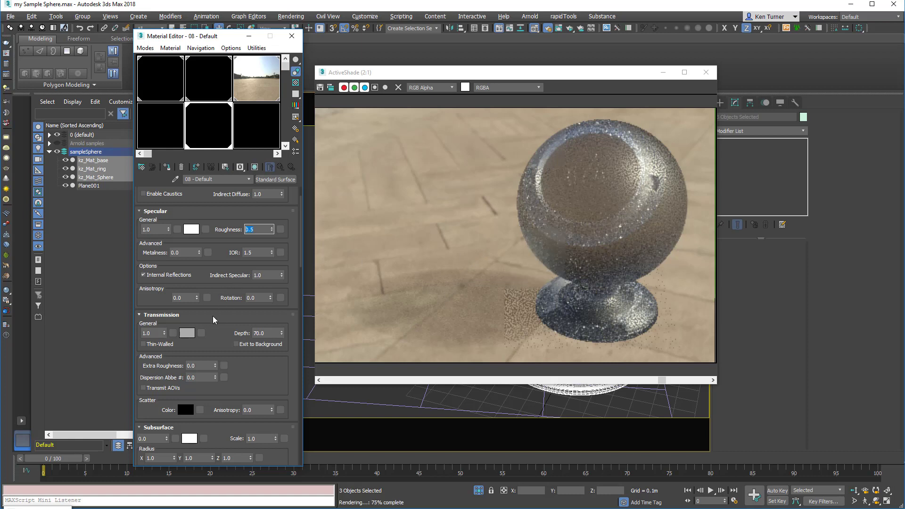
Step: Collapse and re-expand the Transmission rollout twice
scroll(222, 316, "down", 1)
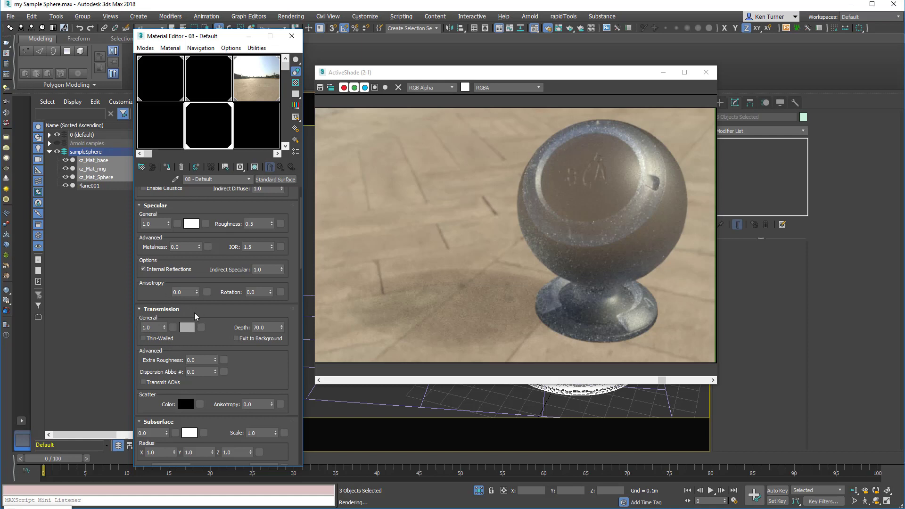
left_click(213, 309)
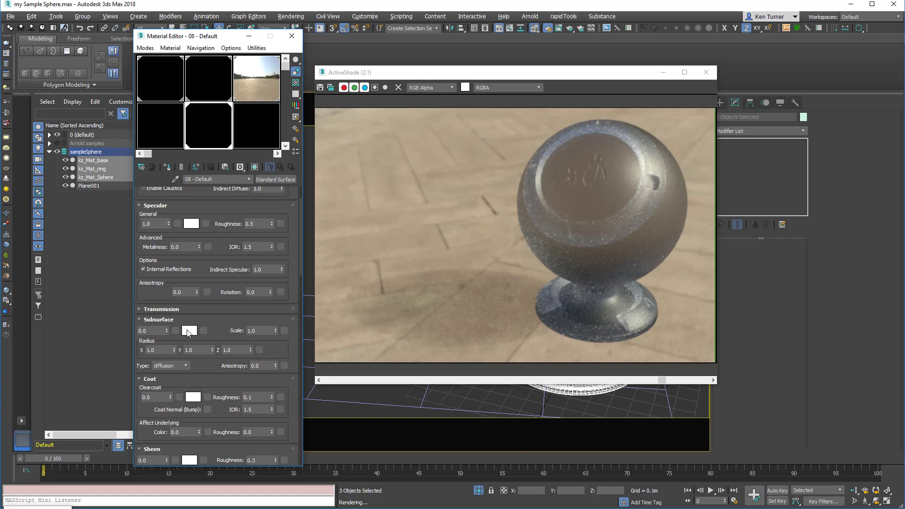
left_click(200, 309)
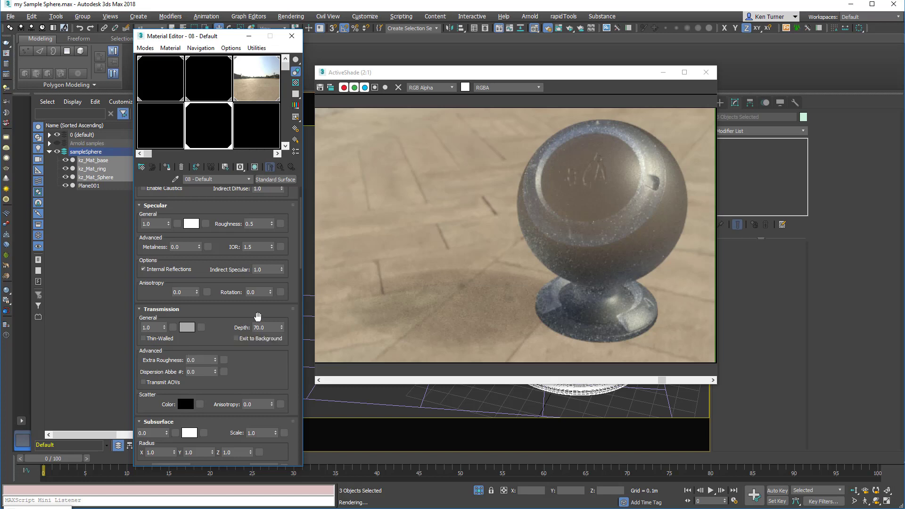
left_click(229, 309)
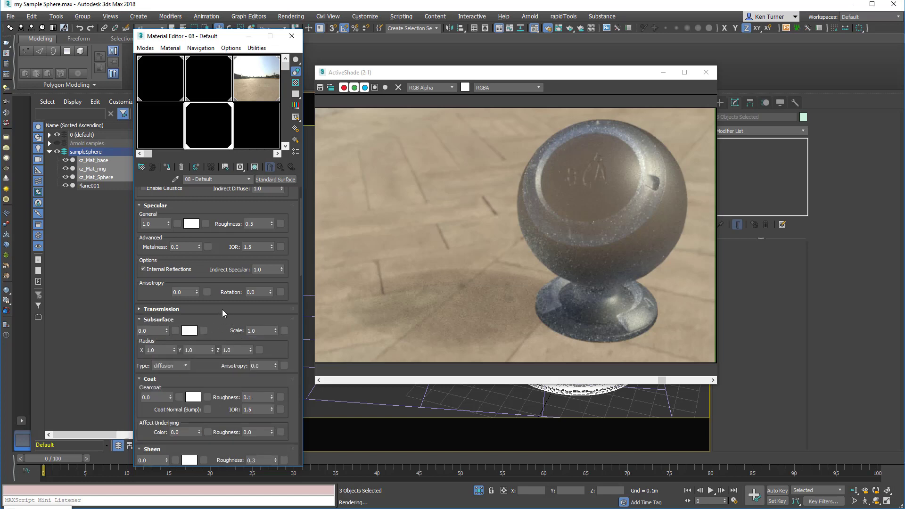
left_click(222, 309)
Step: Reset specular roughness to 0, make the transmission colour white, and raise the depth
right_click(271, 224)
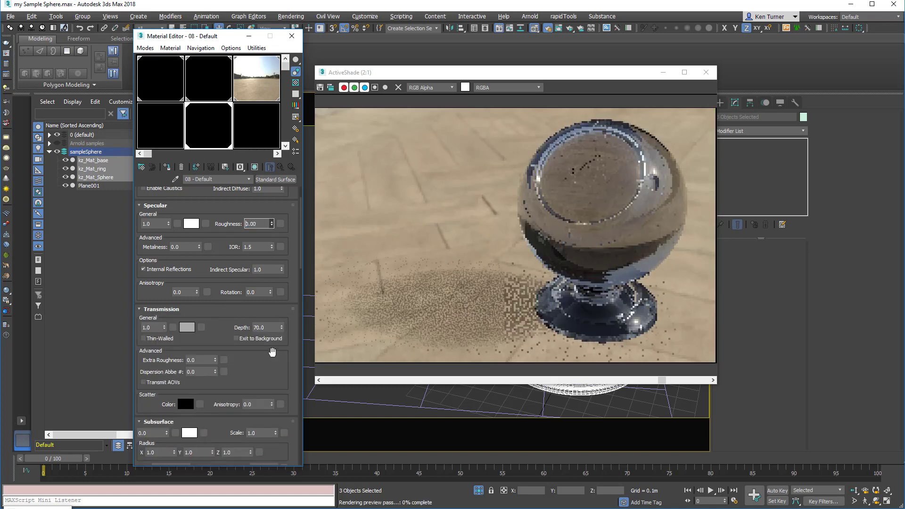
left_click(187, 328)
left_click_drag(302, 183, 336, 184)
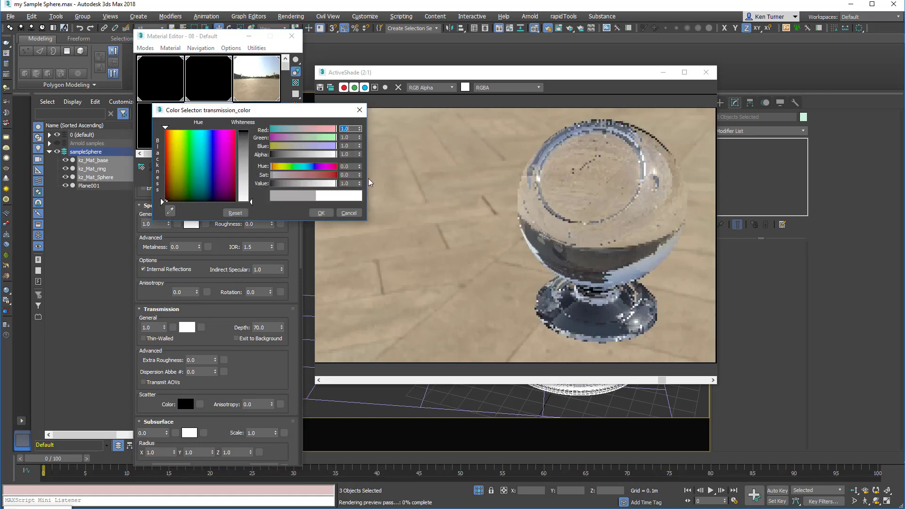
left_click(321, 214)
mouse_move(281, 329)
left_mouse_down()
mouse_move(280, 338)
mouse_move(280, 311)
left_mouse_up()
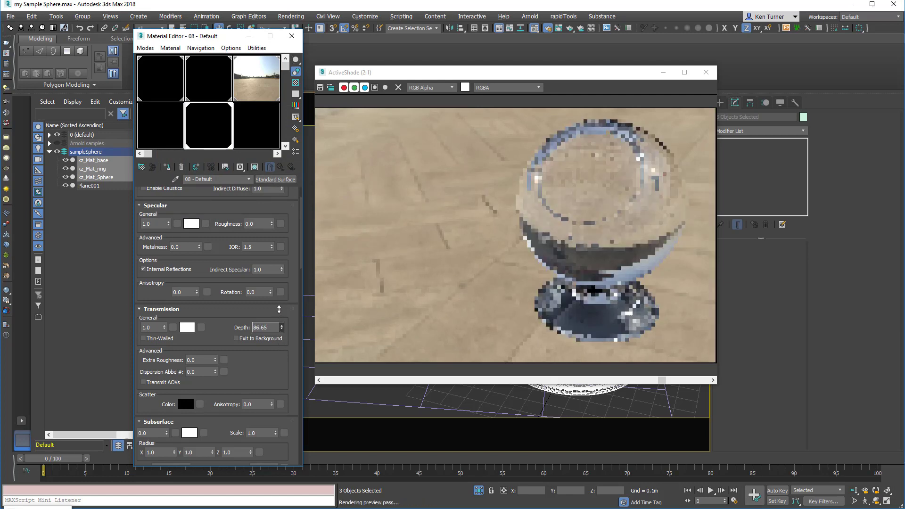
Step: Set the transmission colour to light grey 0.827 and lower the depth to 14.28
left_click(187, 328)
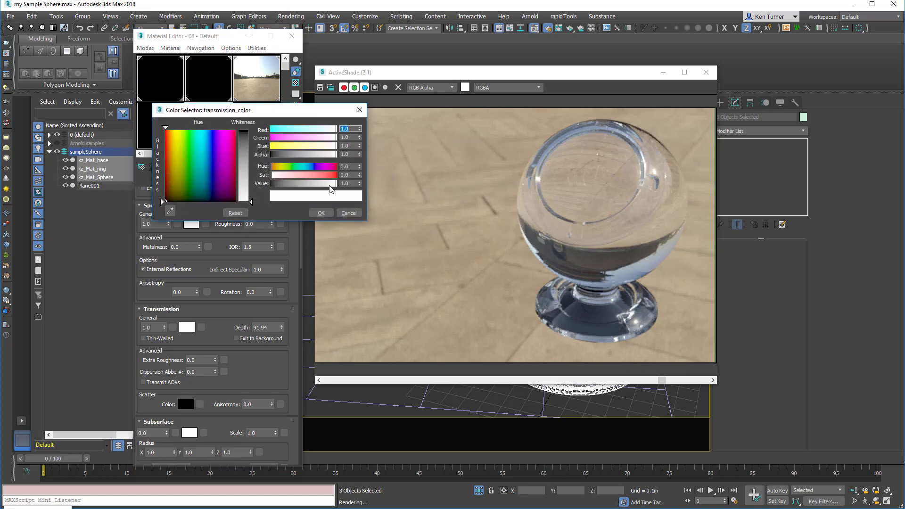
left_click_drag(332, 187, 324, 188)
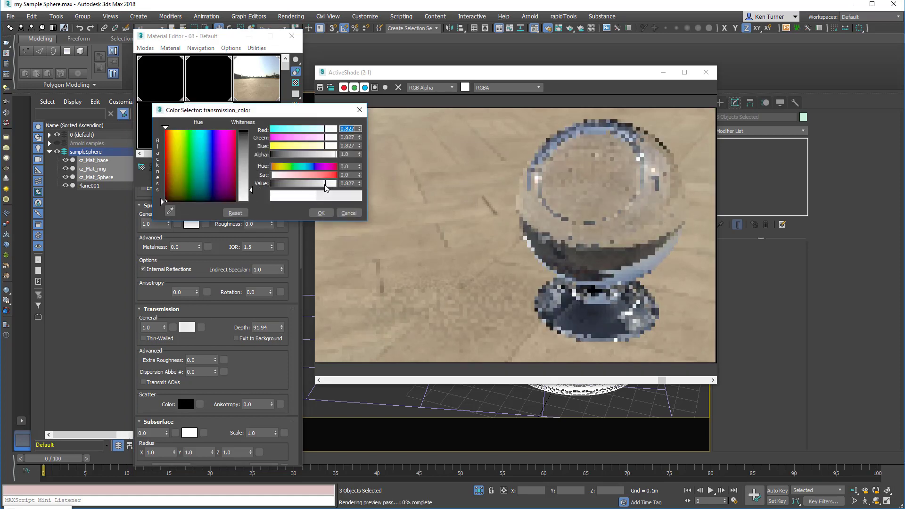
left_click(321, 213)
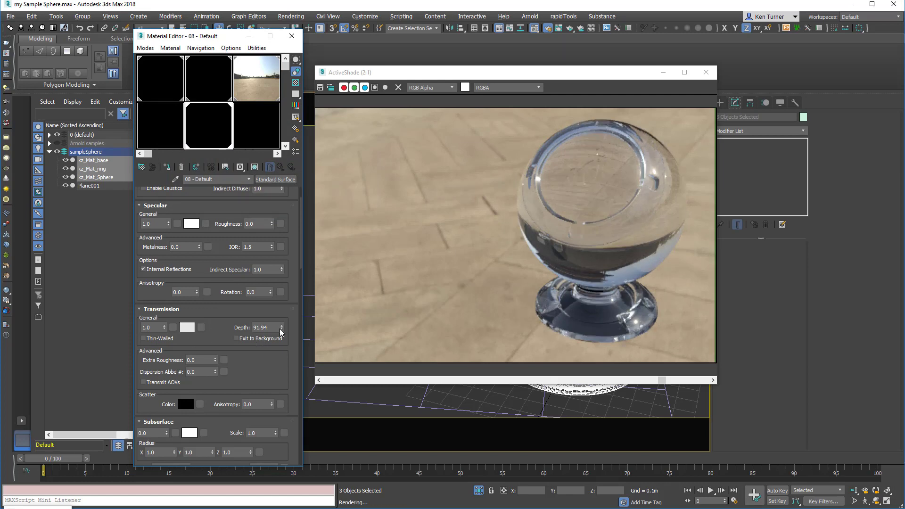
mouse_move(281, 328)
left_mouse_down()
mouse_move(284, 342)
mouse_move(282, 332)
left_mouse_up()
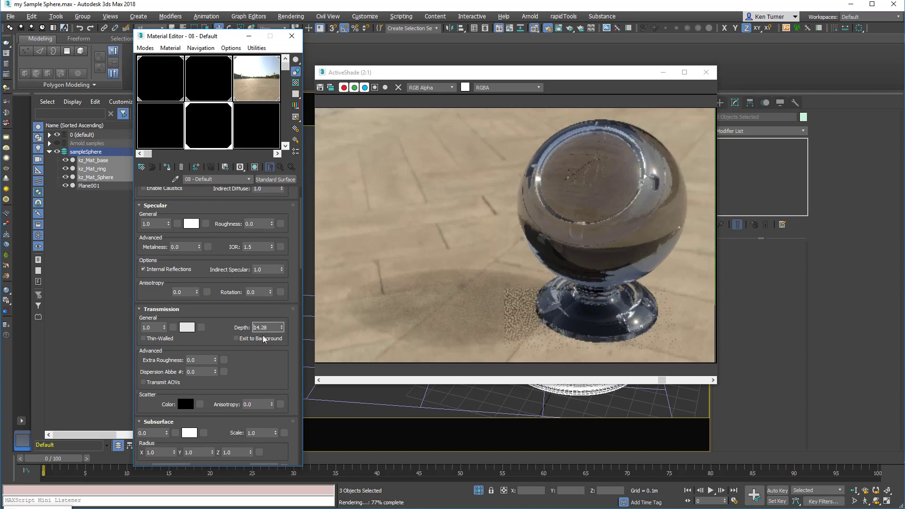
Step: Set the glass material's Dispersion Abbe number to 10
left_click_drag(245, 361, 245, 355)
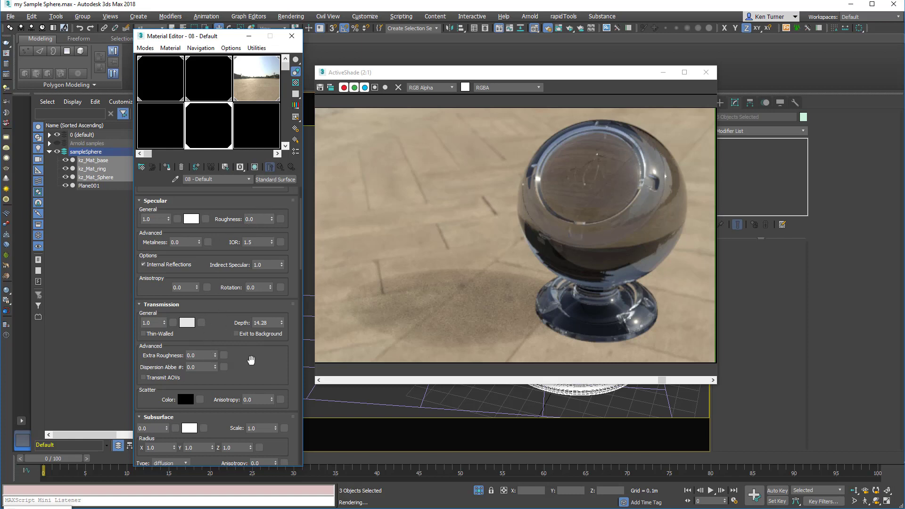
scroll(251, 361, "down", 1)
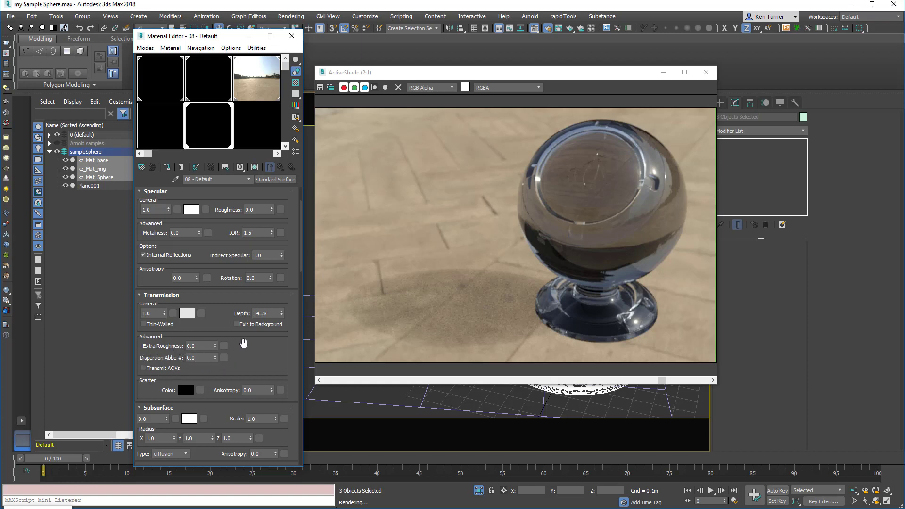
scroll(240, 351, "down", 1)
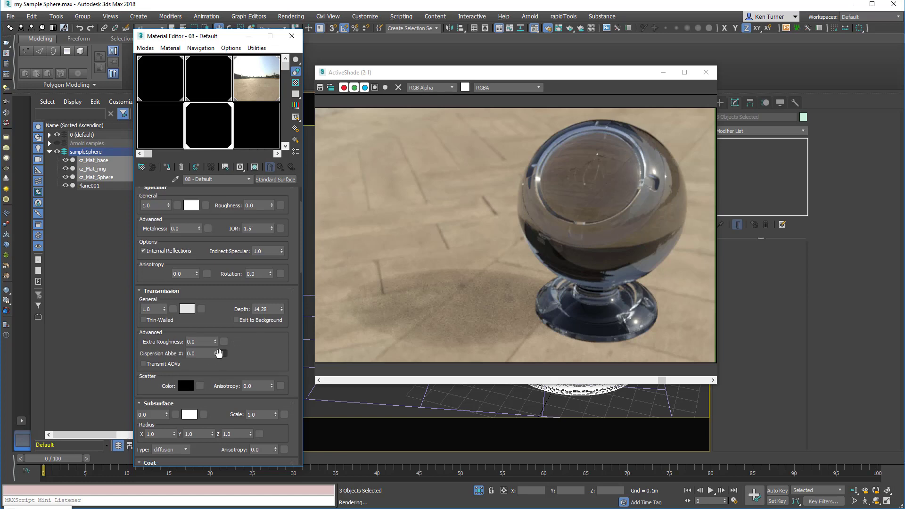
left_click(215, 352)
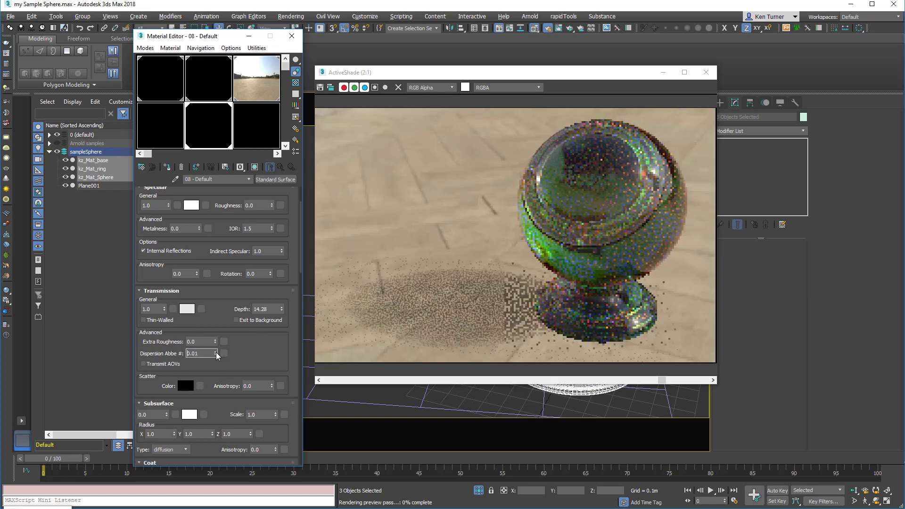
double_click(207, 353)
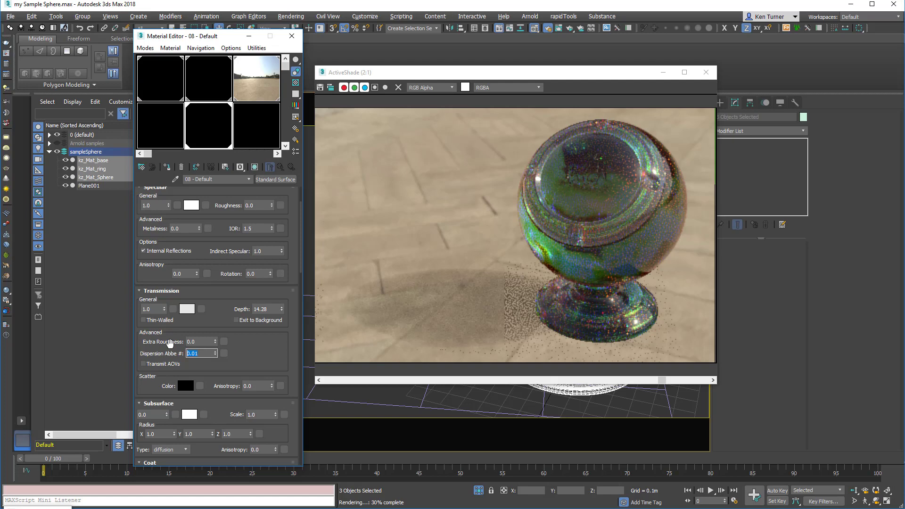
type("10")
key("Return")
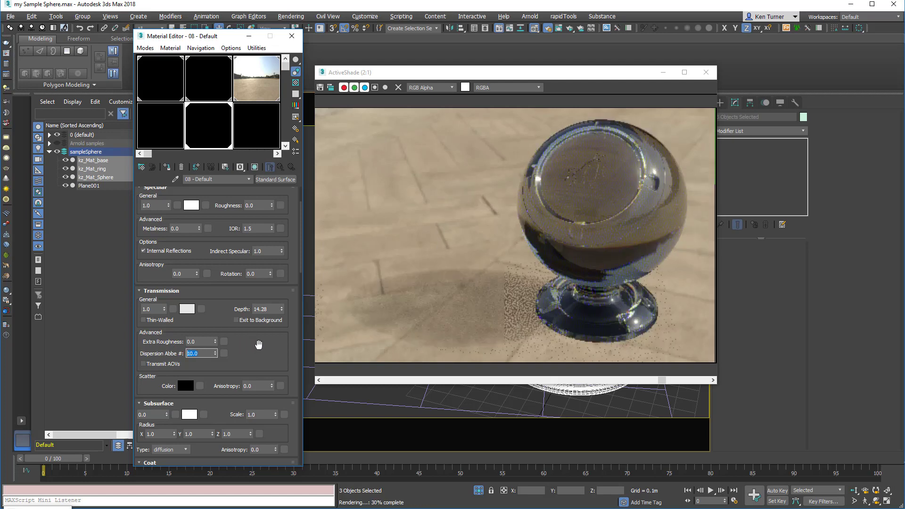
Step: Test Thin-Walled on the glass for comparison, then turn it back off for solid glass
left_click_drag(258, 345, 257, 340)
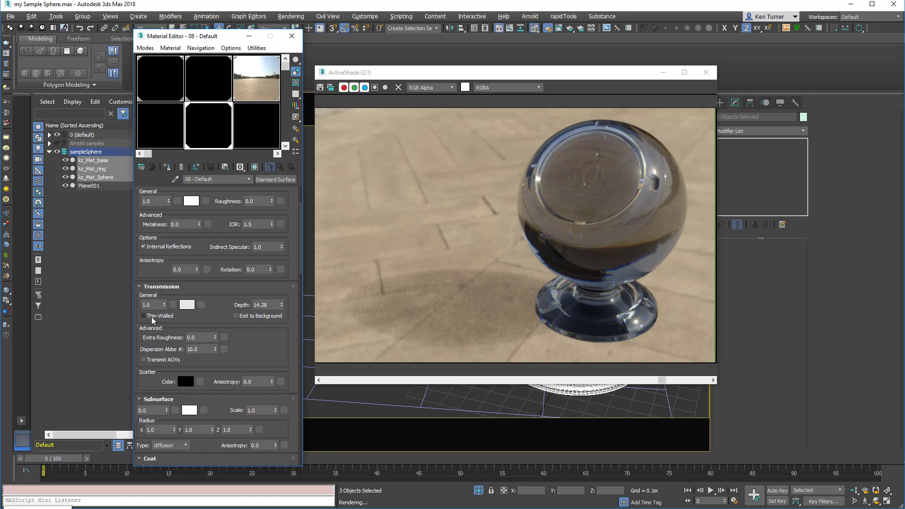
left_click(144, 316)
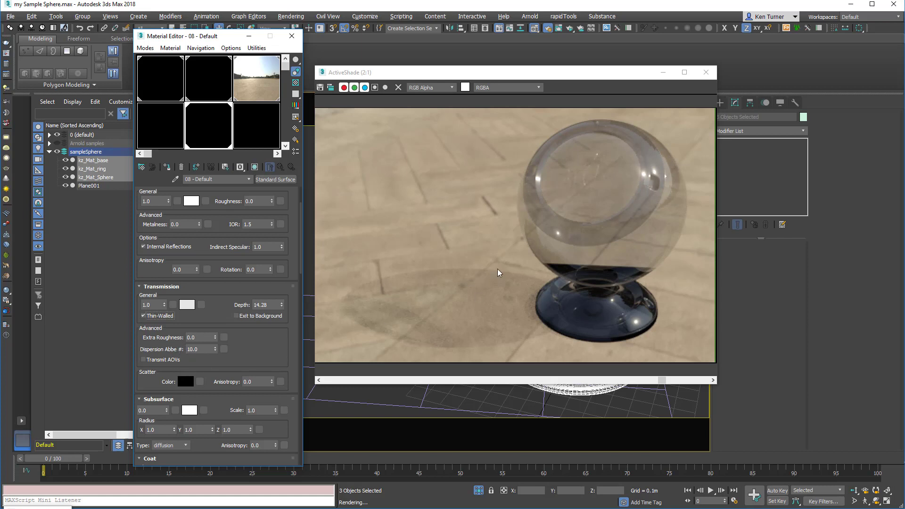
left_click(143, 315)
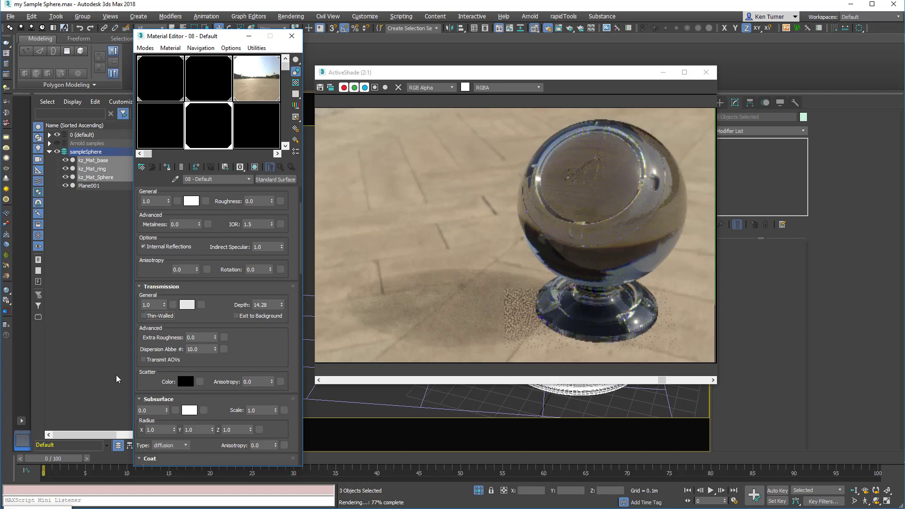